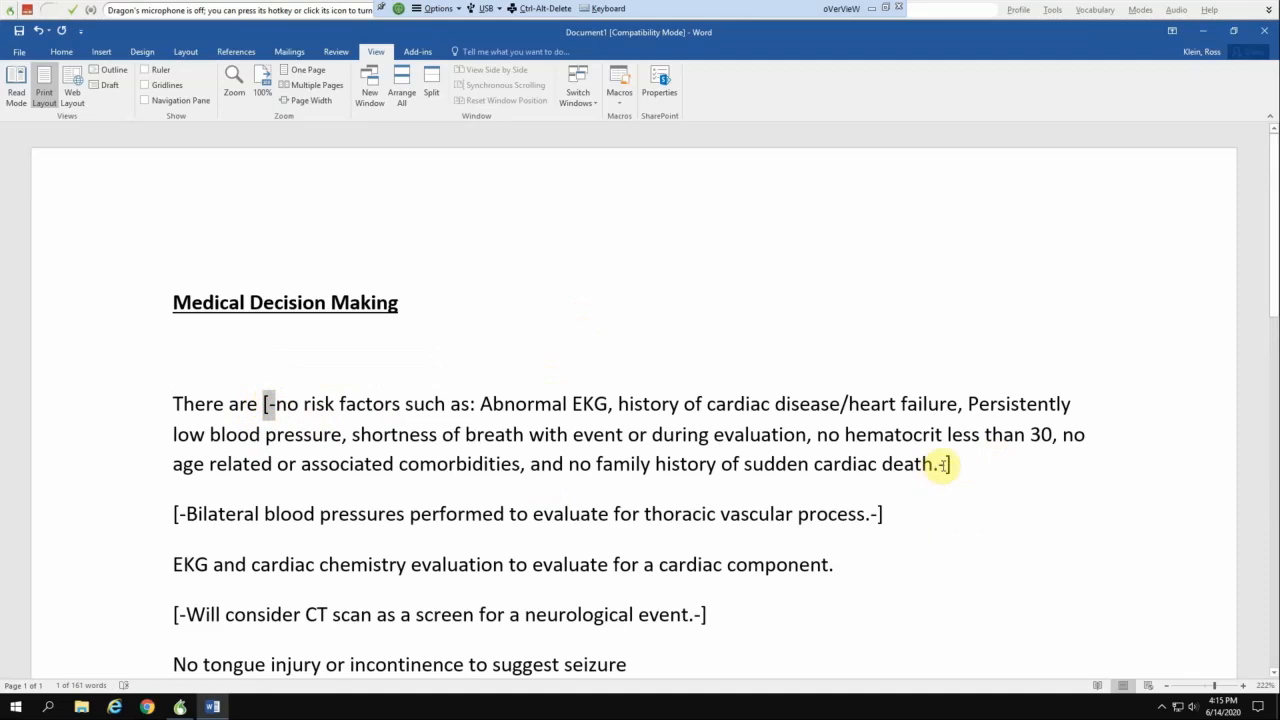
Look through the Medical Decision Making template and its bracketed default-text fields.
{"action": "left_click", "coordinate": [950, 465]}
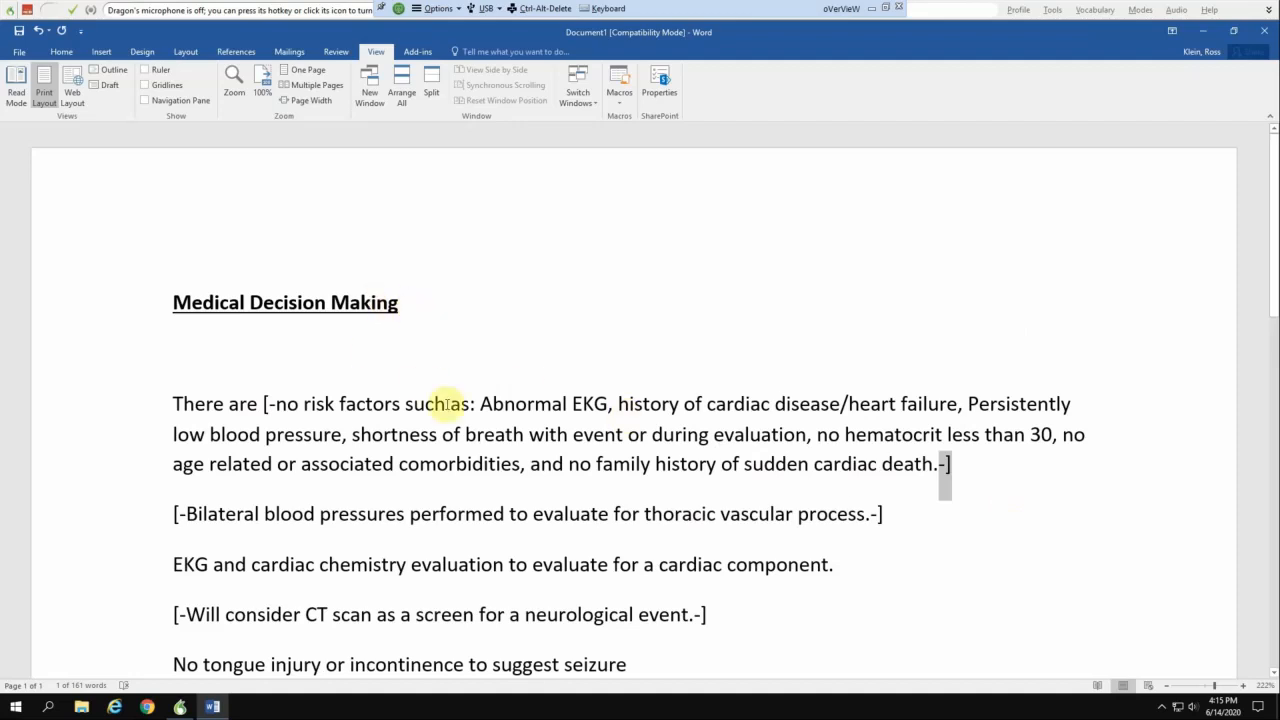
{"action": "scroll", "coordinate": [448, 403], "scroll_direction": "down", "scroll_amount": 2}
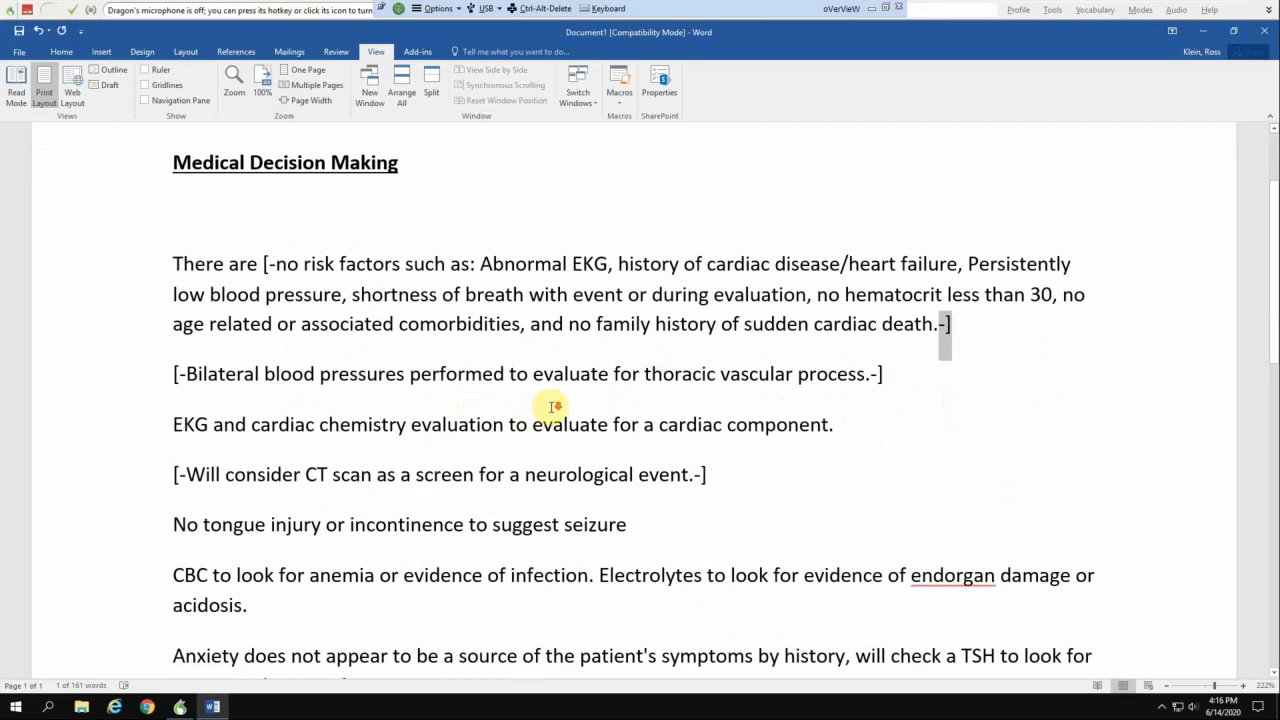
{"action": "scroll", "coordinate": [551, 407], "scroll_direction": "down", "scroll_amount": 3}
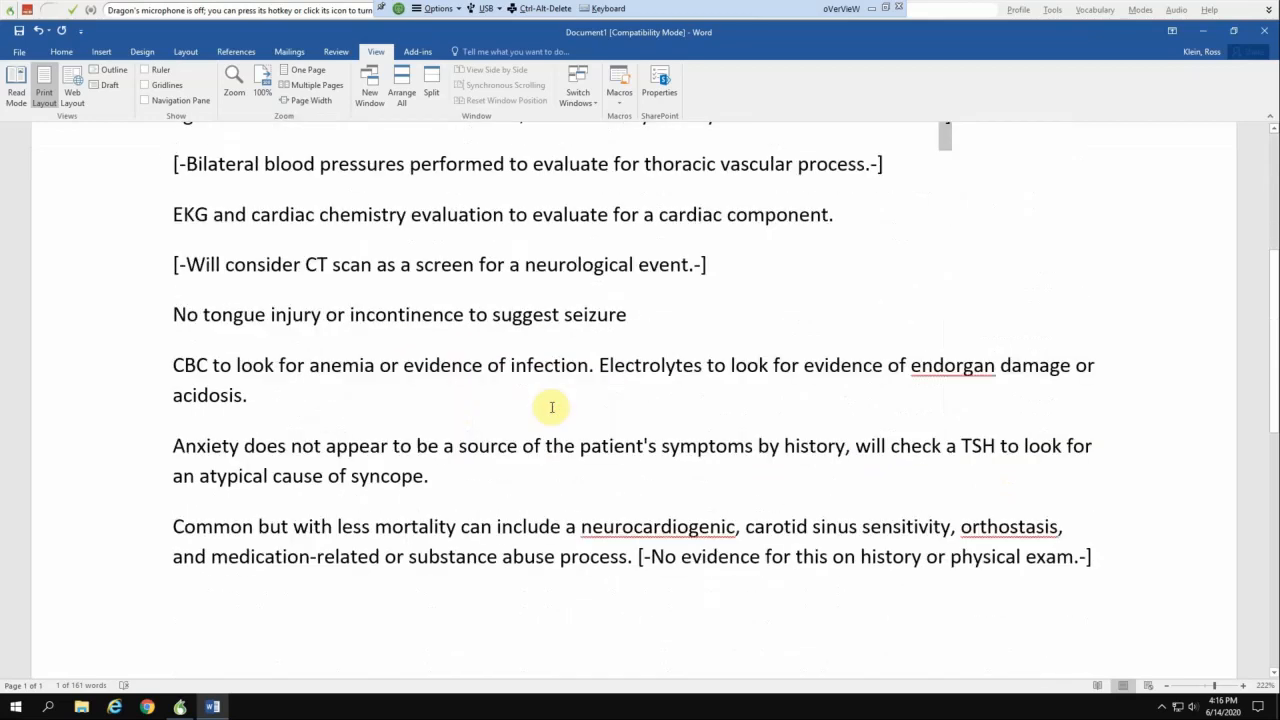
{"action": "scroll", "coordinate": [551, 407], "scroll_direction": "down", "scroll_amount": 1}
{"action": "scroll", "coordinate": [551, 407], "scroll_direction": "up", "scroll_amount": 3}
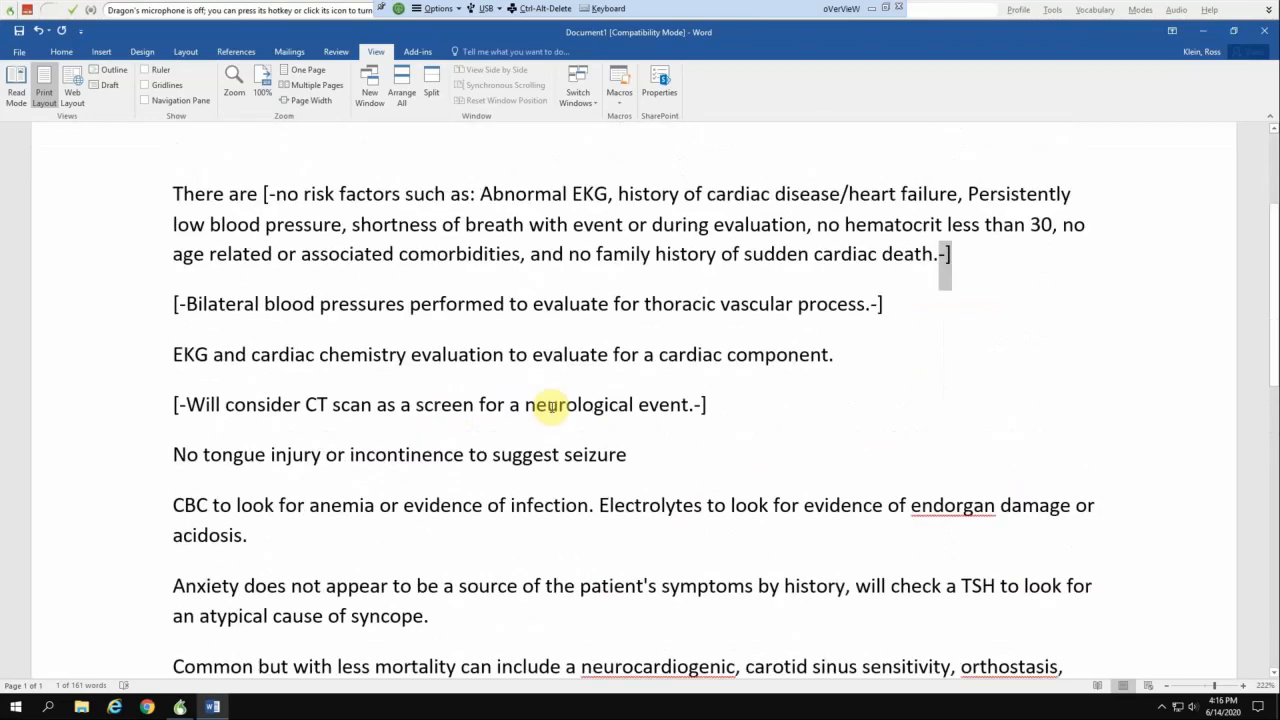
{"action": "scroll", "coordinate": [551, 407], "scroll_direction": "up", "scroll_amount": 2}
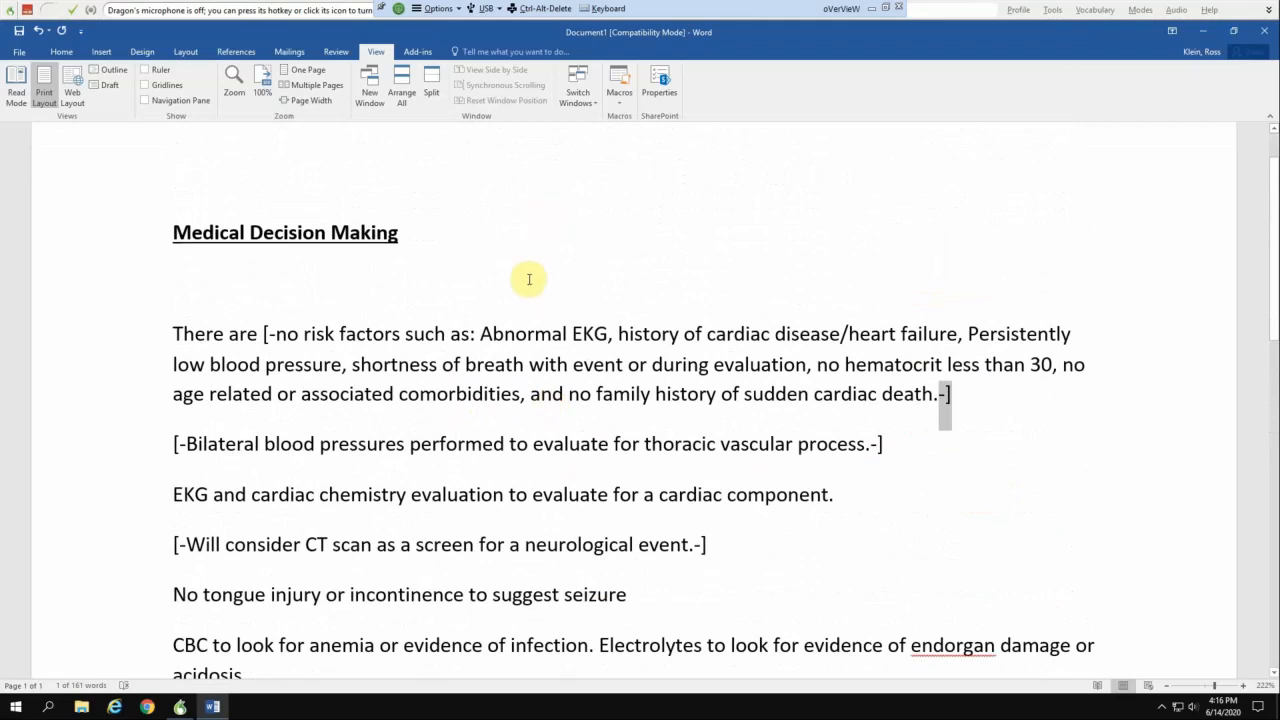
Start below the Medical Decision Making heading and use voice dictation to move through the risk-factors field to the bilateral blood pressures field.
{"action": "left_click", "coordinate": [529, 279]}
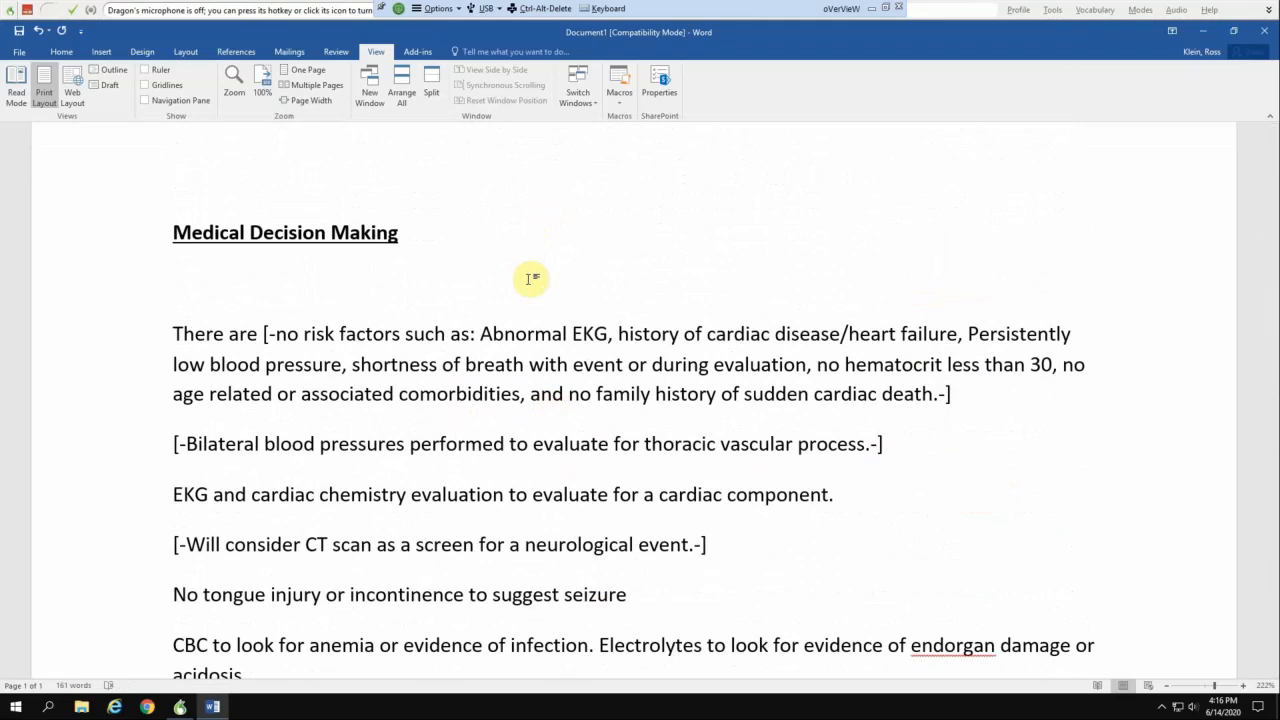
{"action": "key", "text": "KP_Add"}
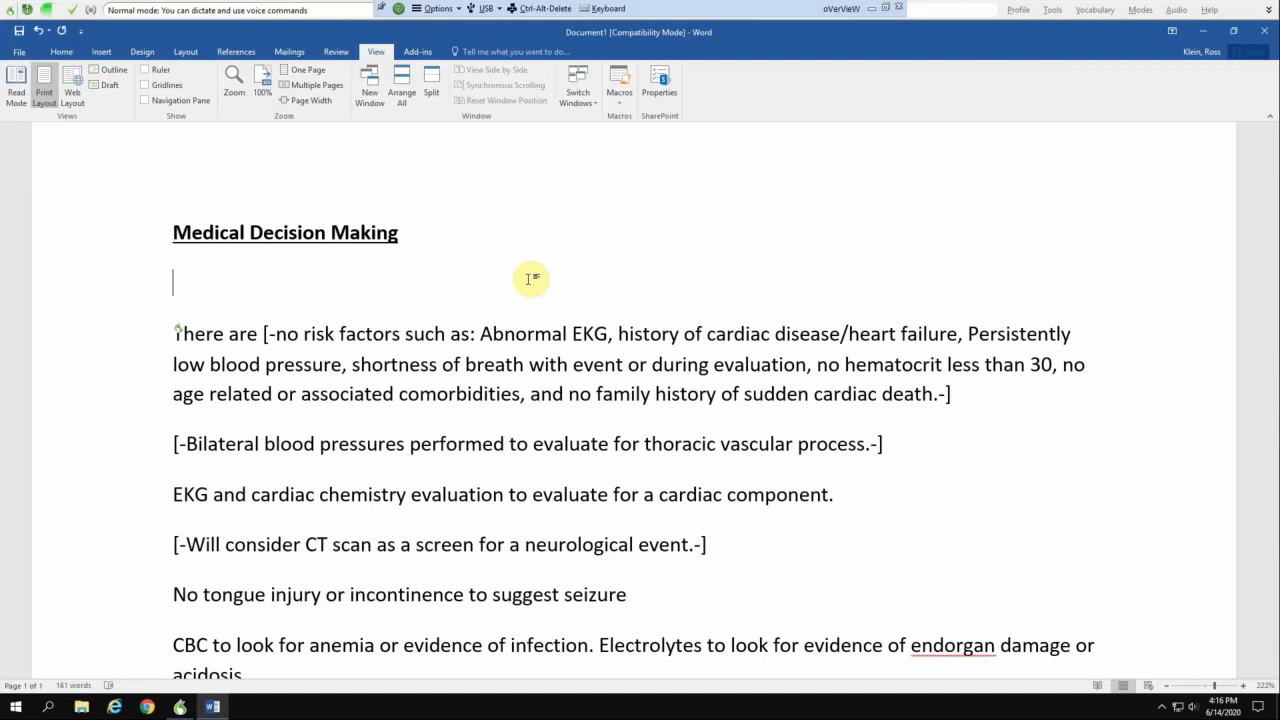
{"action": "key", "text": "KP_Add"}
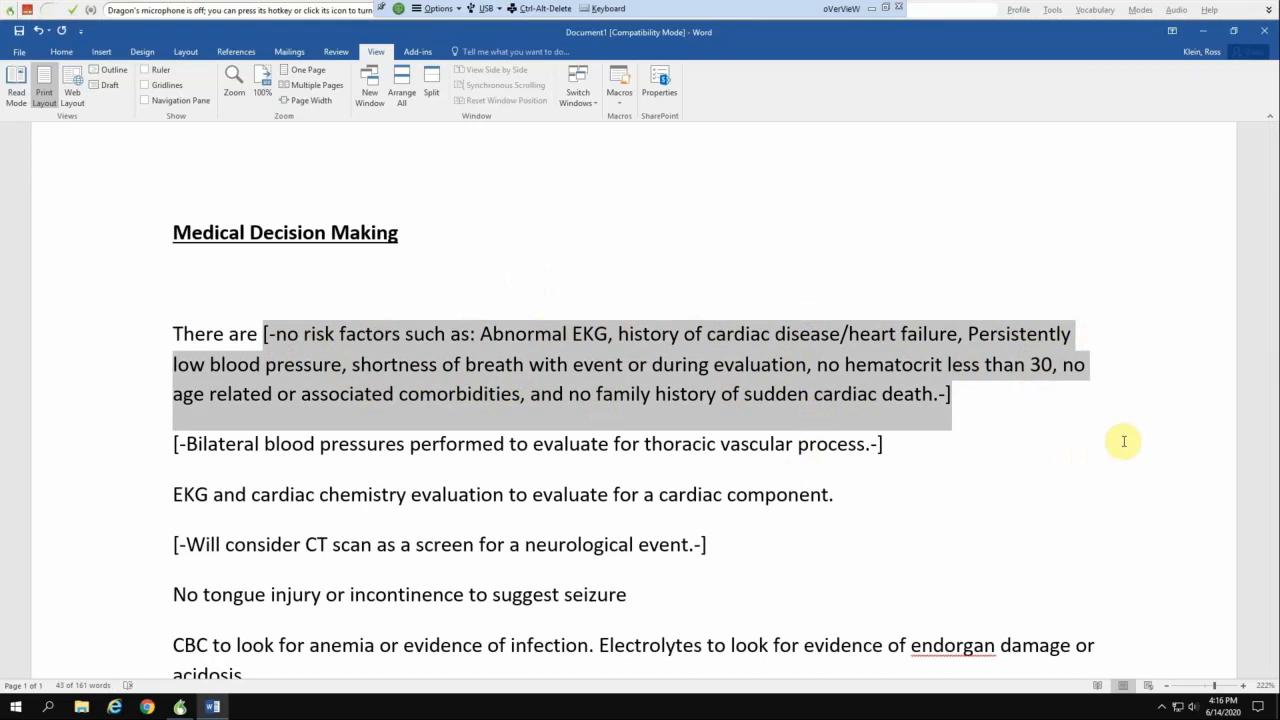
{"action": "key", "text": "KP_Add"}
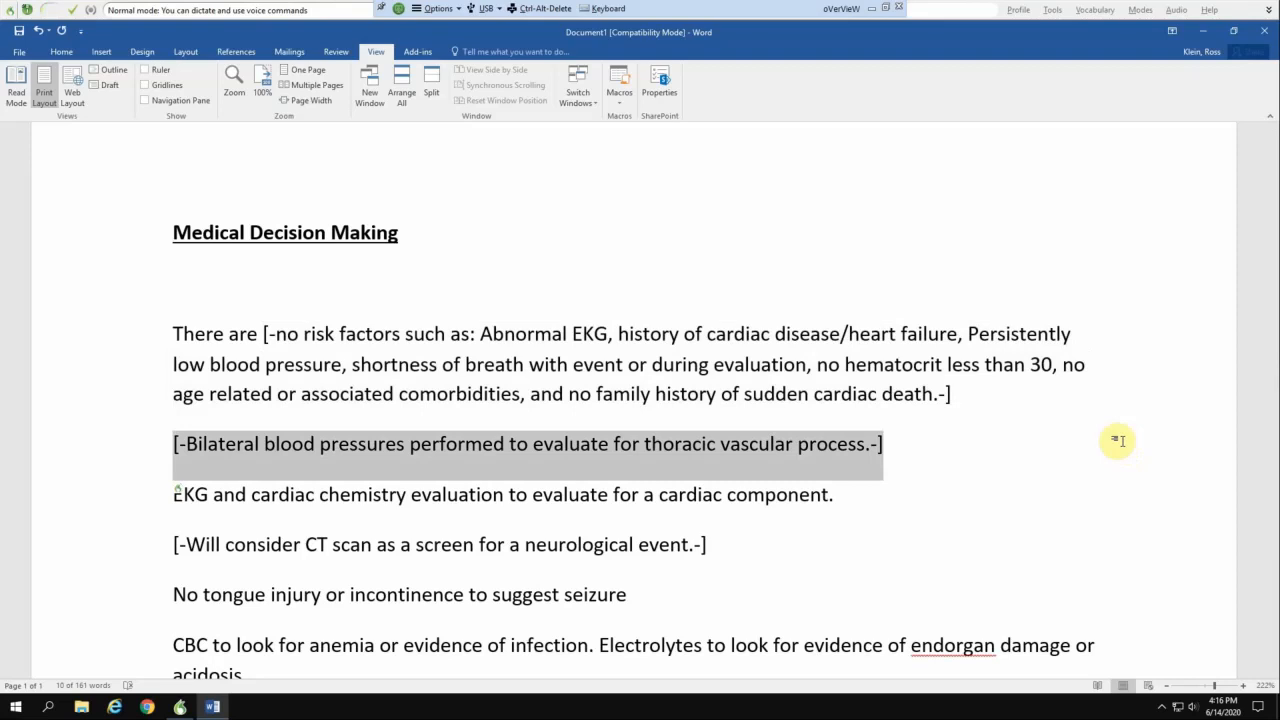
{"action": "key", "text": "KP_Add"}
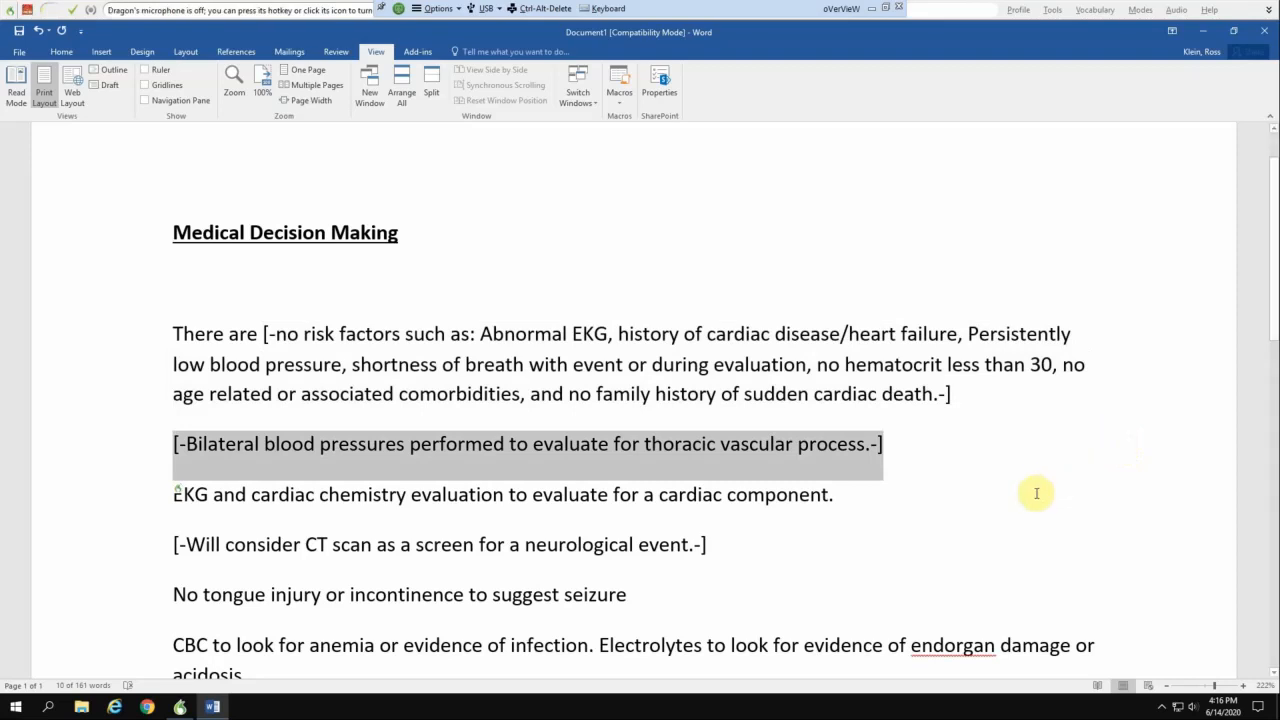
Go to the CT scan field and dictate "No suggestion of gross neurological changes implying a need for CT scan." over it.
{"action": "scroll", "coordinate": [1040, 490], "scroll_direction": "down", "scroll_amount": 2}
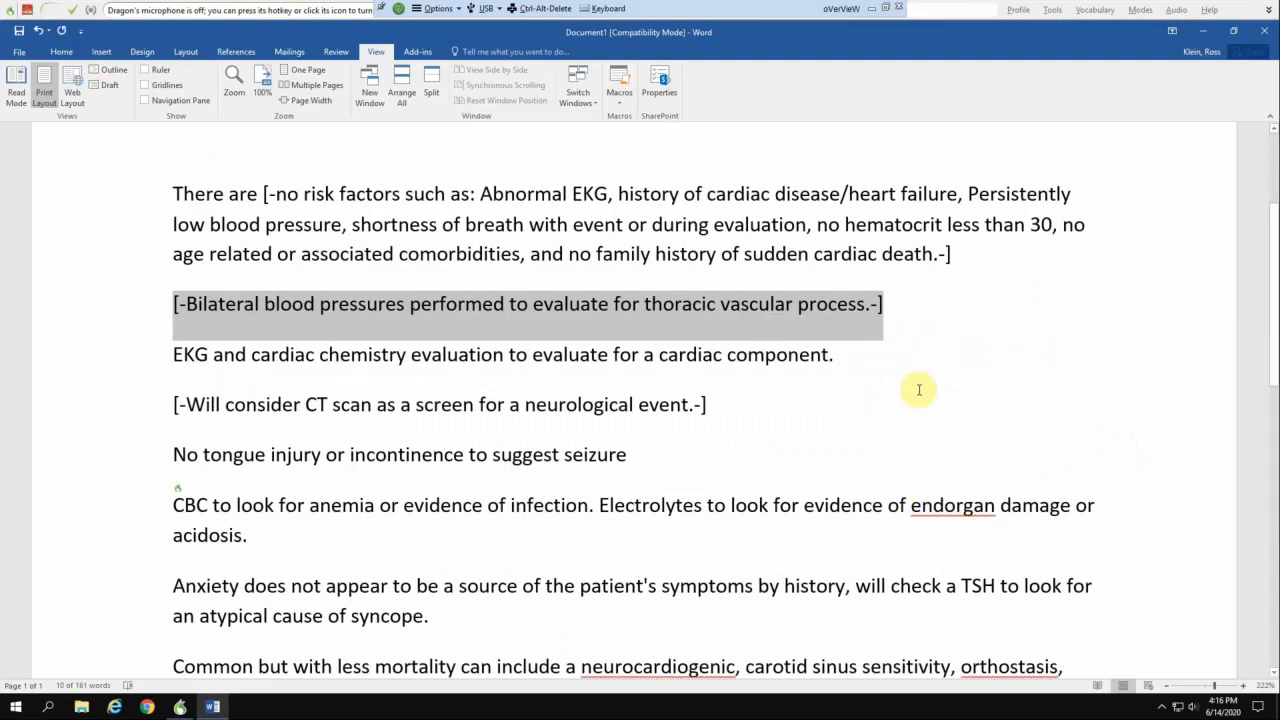
{"action": "key", "text": "ctrl+shift+n"}
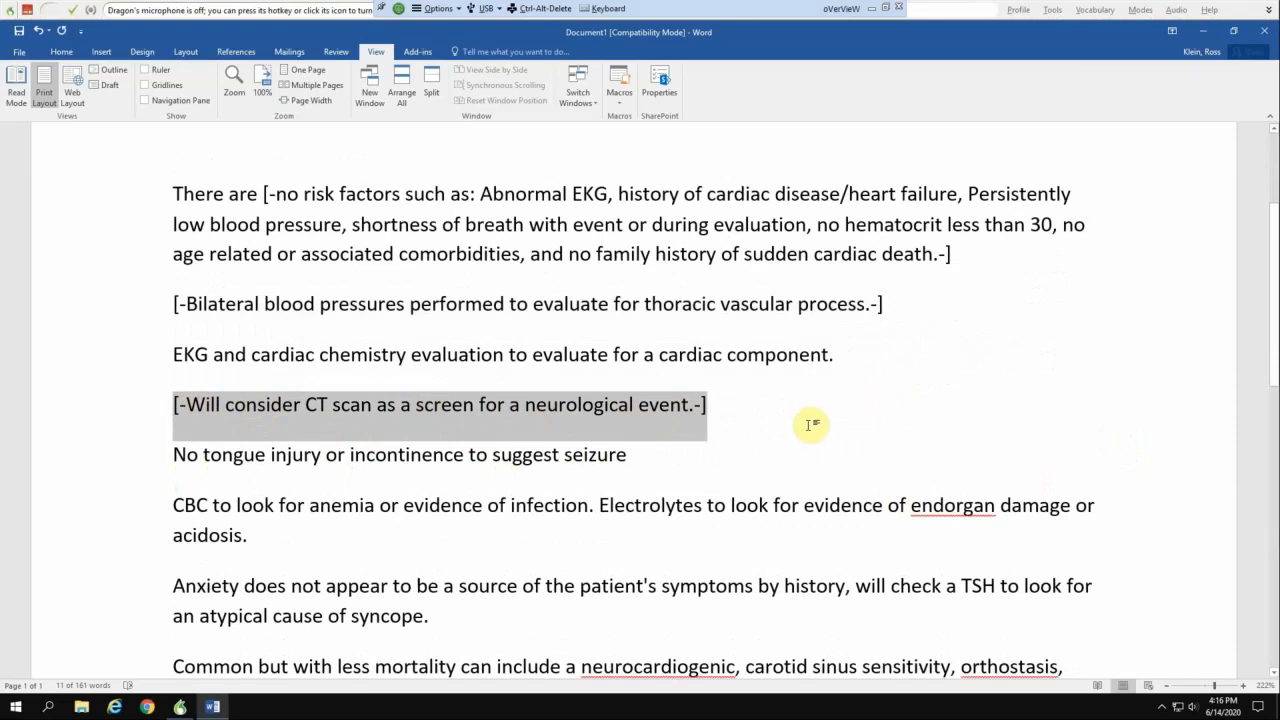
{"action": "key", "text": "KP_Add"}
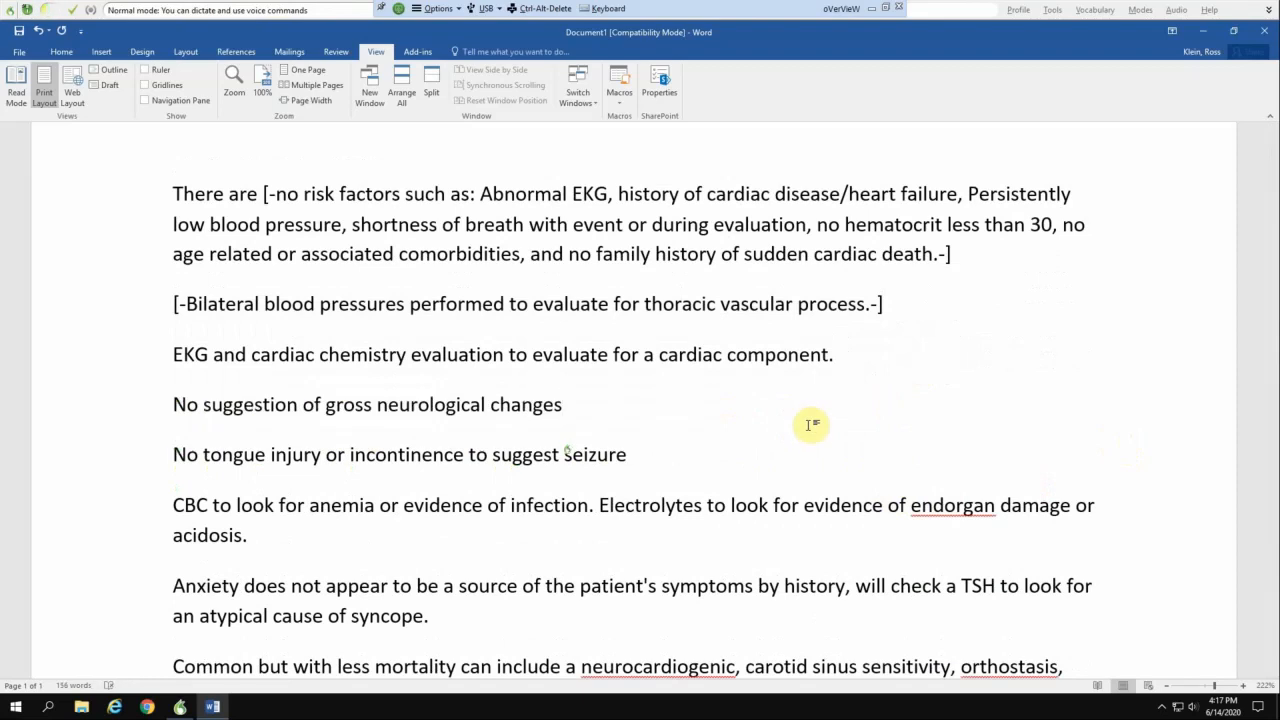
{"action": "key", "text": "KP_Add"}
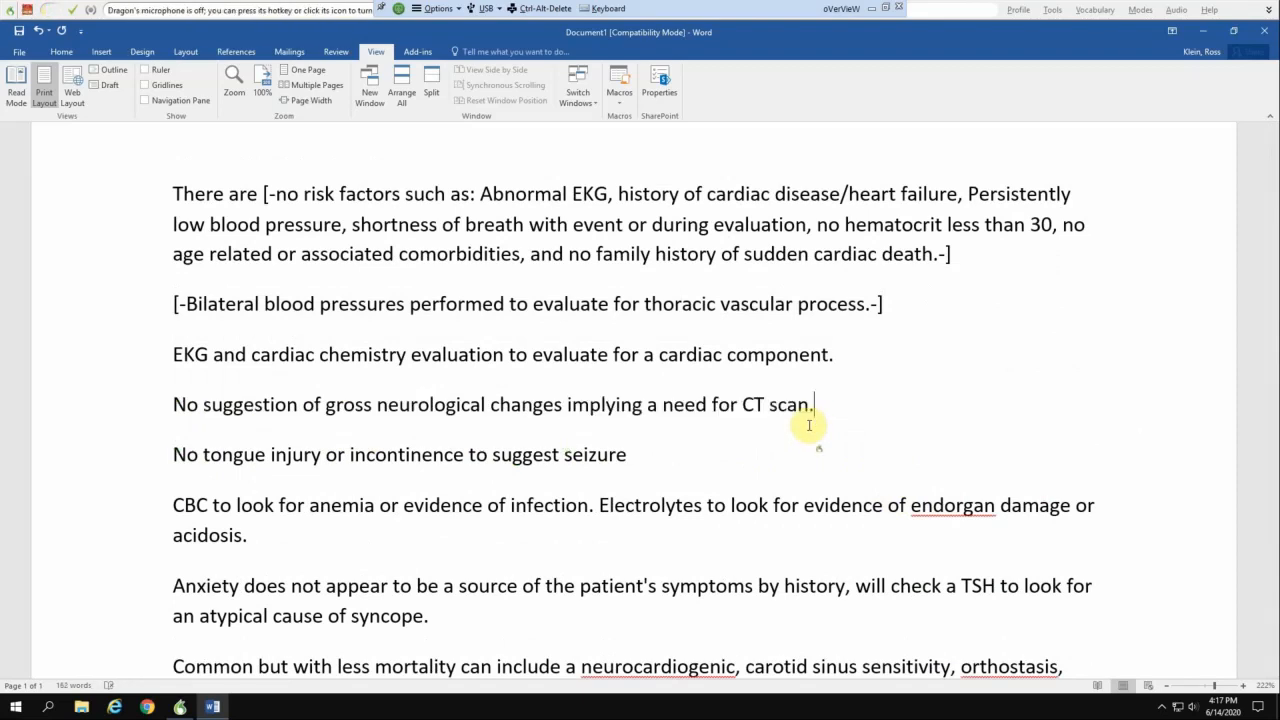
Move to the final field about history or physical exam and accept the defaults of all remaining bracketed fields by voice.
{"action": "key", "text": "ctrl+shift+n"}
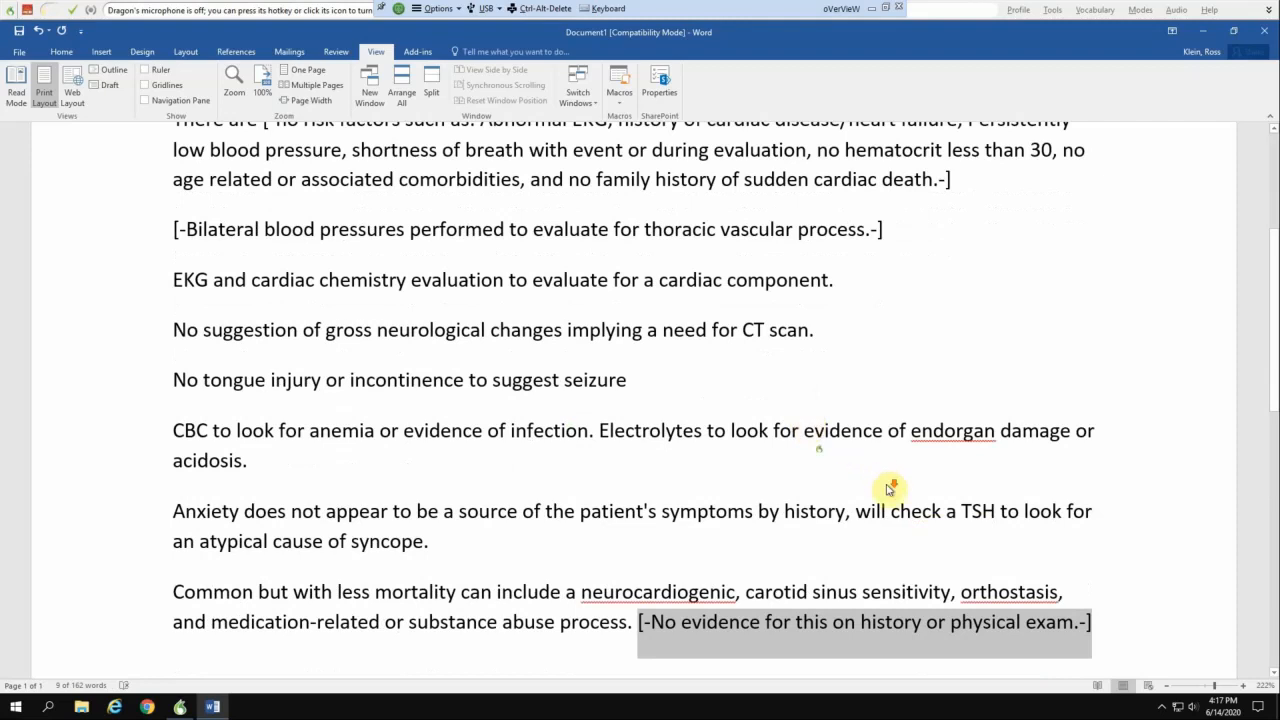
{"action": "scroll", "coordinate": [891, 491], "scroll_direction": "down", "scroll_amount": 2}
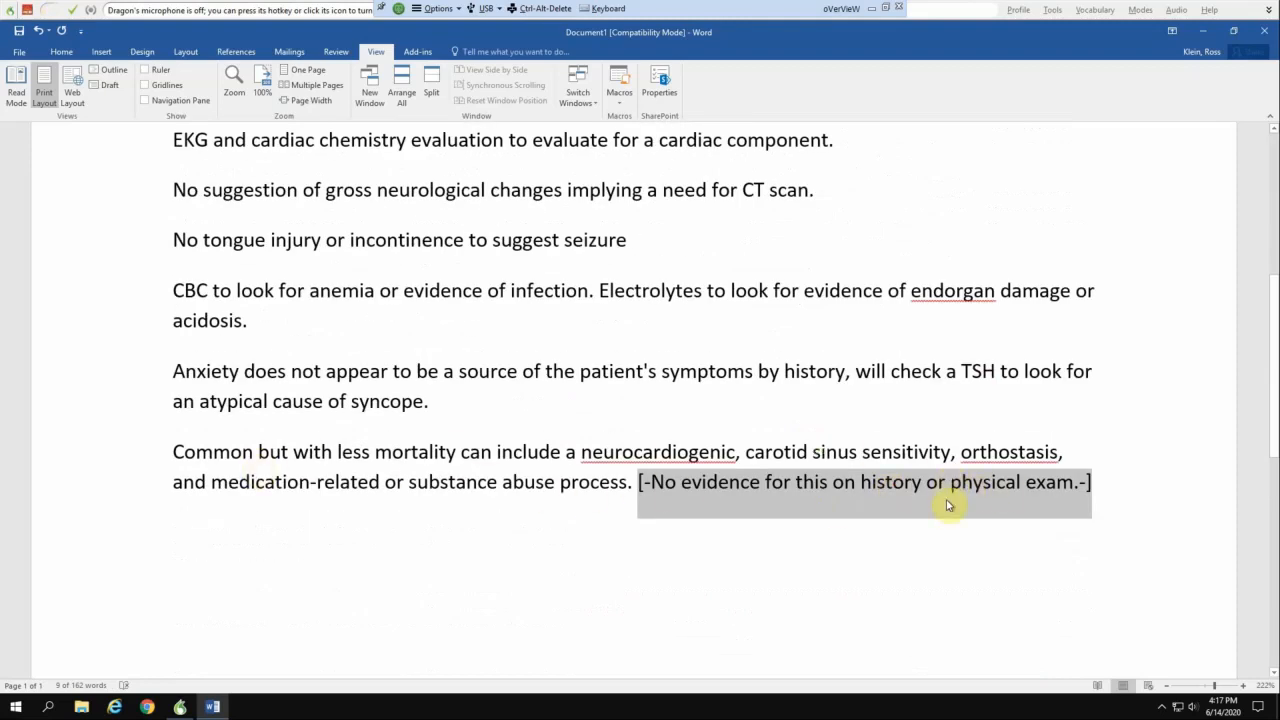
{"action": "scroll", "coordinate": [946, 500], "scroll_direction": "up", "scroll_amount": 7}
{"action": "scroll", "coordinate": [928, 407], "scroll_direction": "down", "scroll_amount": 4}
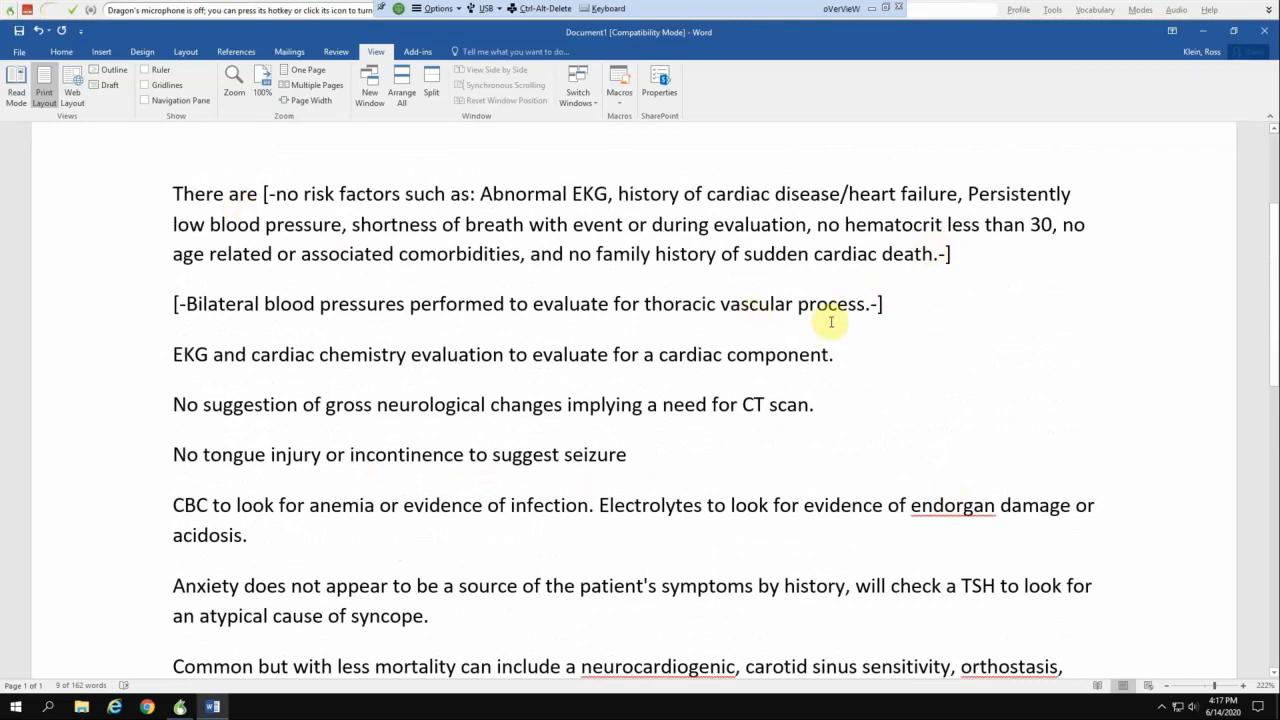
{"action": "key", "text": "KP_Add"}
{"action": "scroll", "coordinate": [831, 322], "scroll_direction": "down", "scroll_amount": 1}
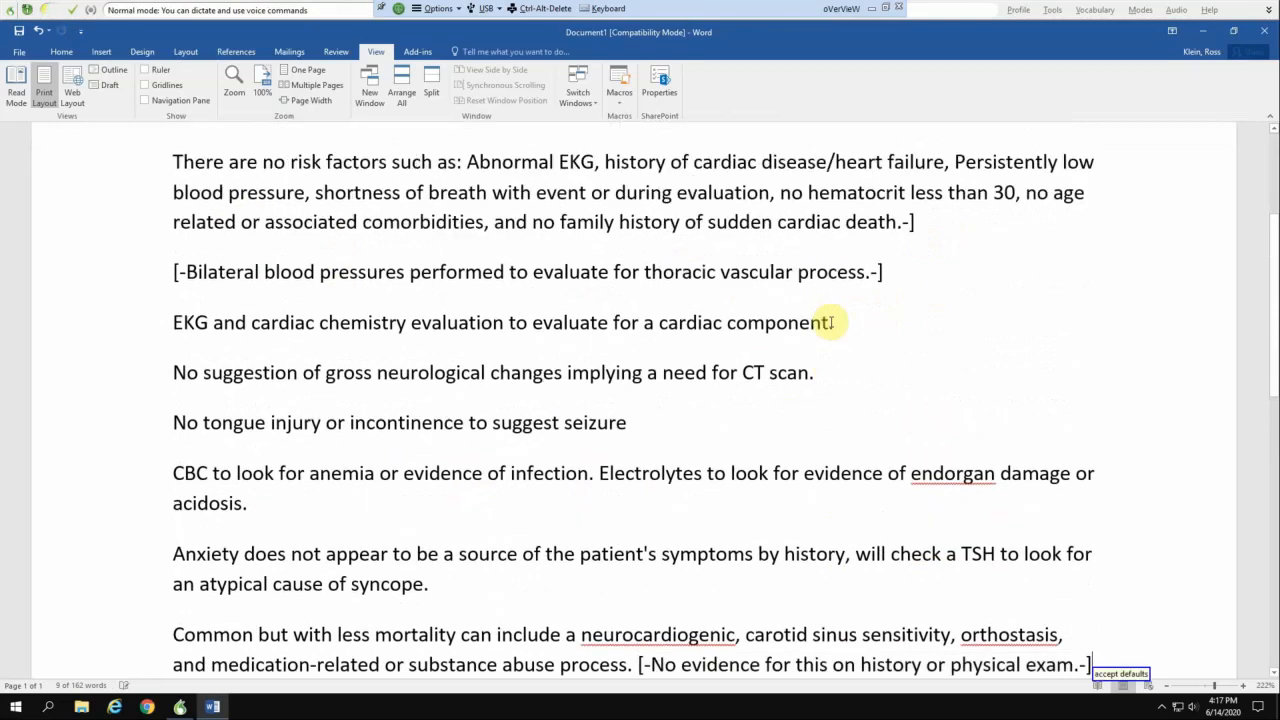
{"action": "key", "text": "KP_Add"}
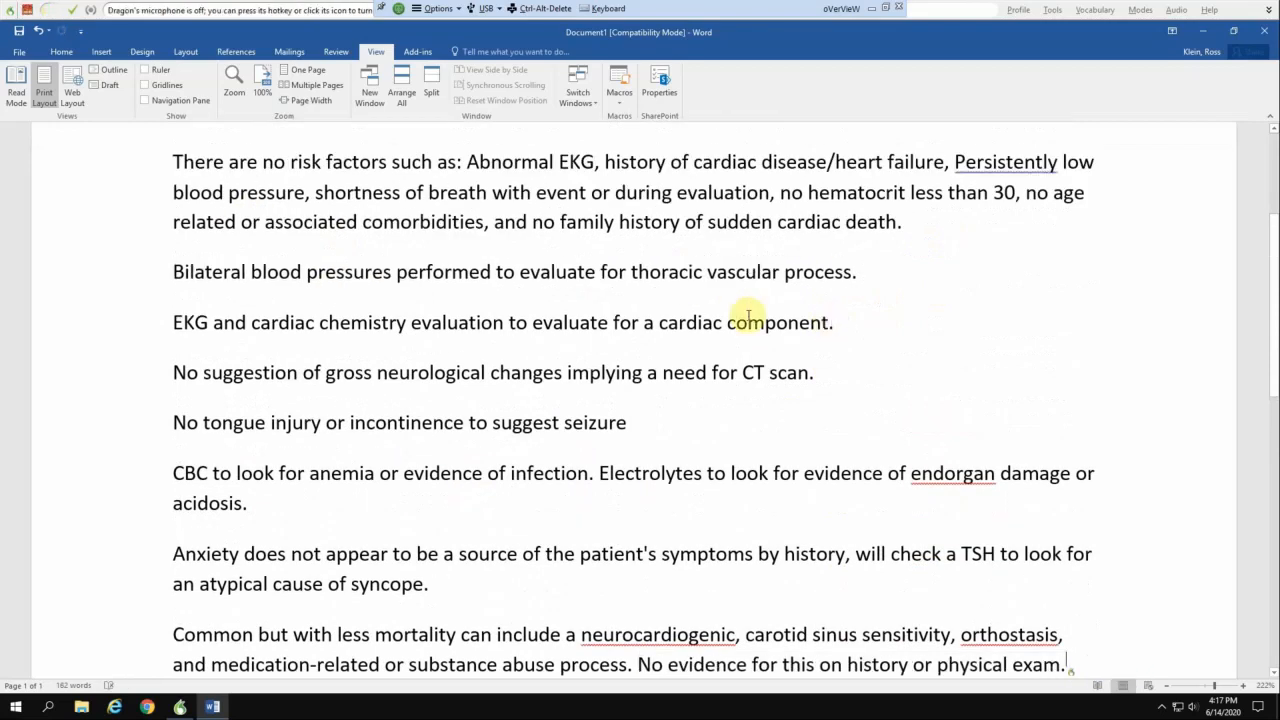
Review the completed note, highlighting the list of risk factors and the dictated CT scan sentence.
{"action": "scroll", "coordinate": [673, 418], "scroll_direction": "down", "scroll_amount": 2}
{"action": "scroll", "coordinate": [673, 418], "scroll_direction": "down", "scroll_amount": 2}
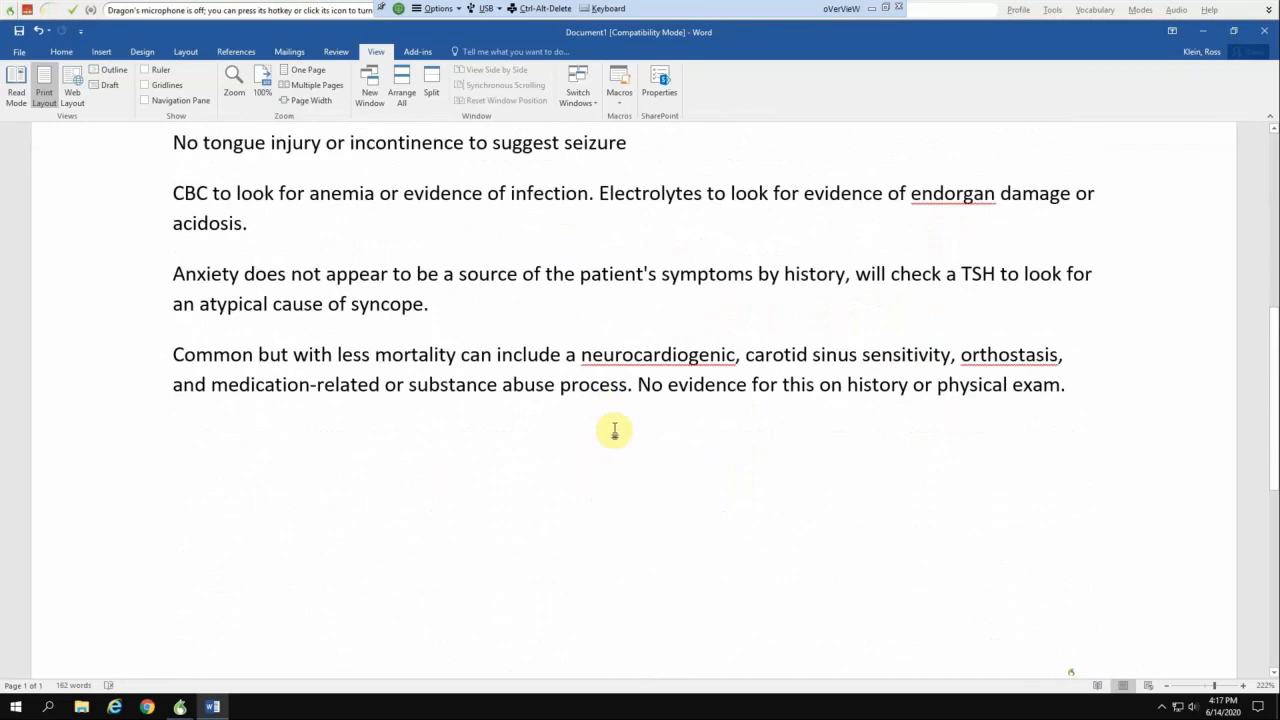
{"action": "scroll", "coordinate": [609, 429], "scroll_direction": "up", "scroll_amount": 8}
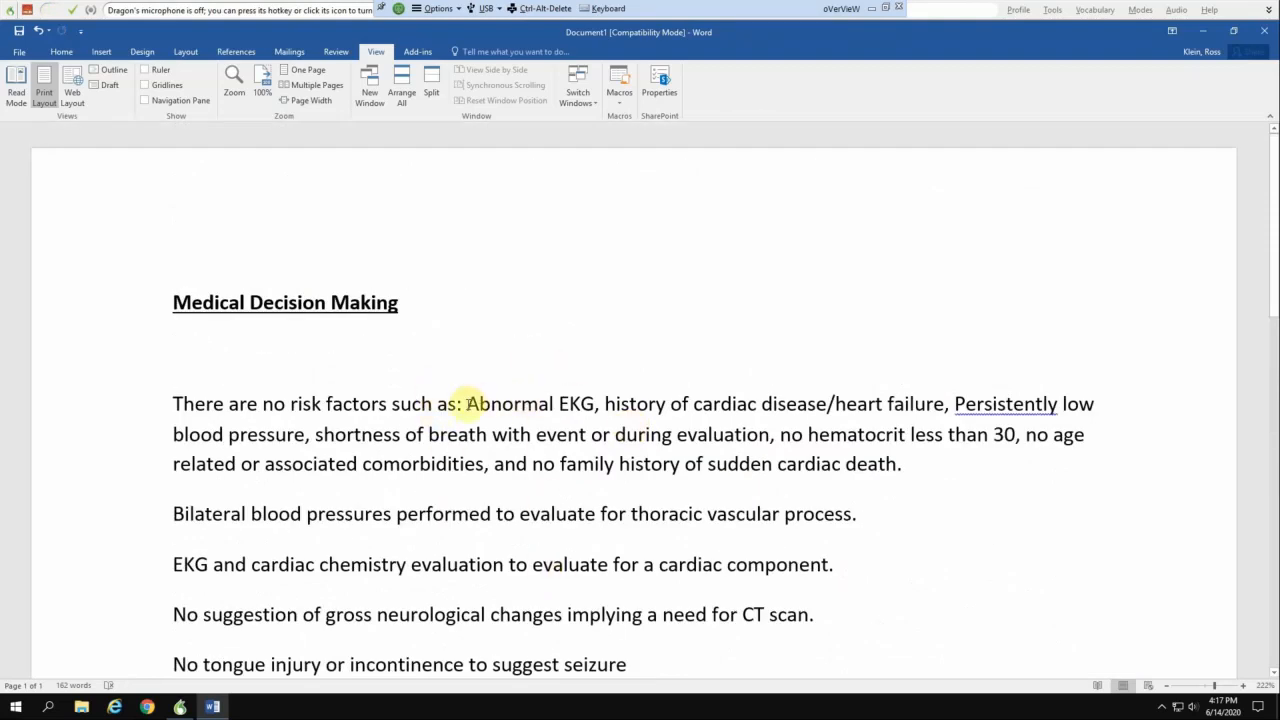
{"action": "left_click_drag", "start_coordinate": [466, 403], "coordinate": [877, 465]}
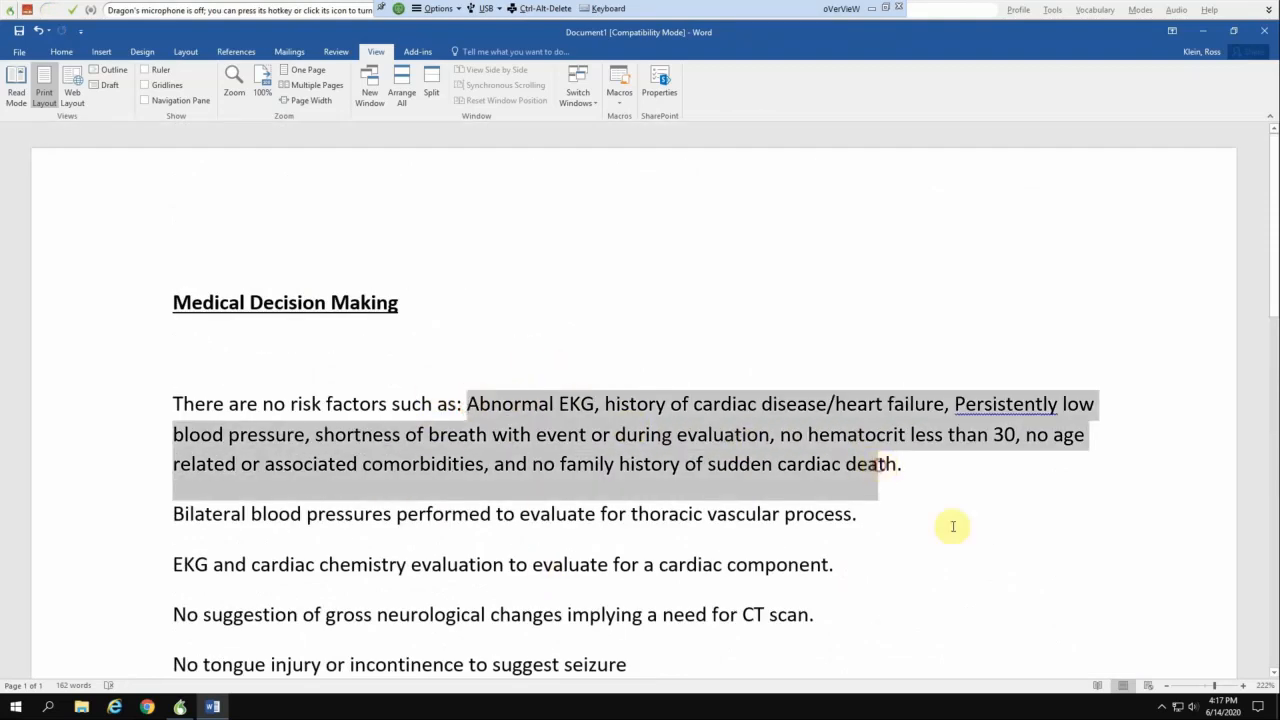
{"action": "scroll", "coordinate": [974, 563], "scroll_direction": "down", "scroll_amount": 2}
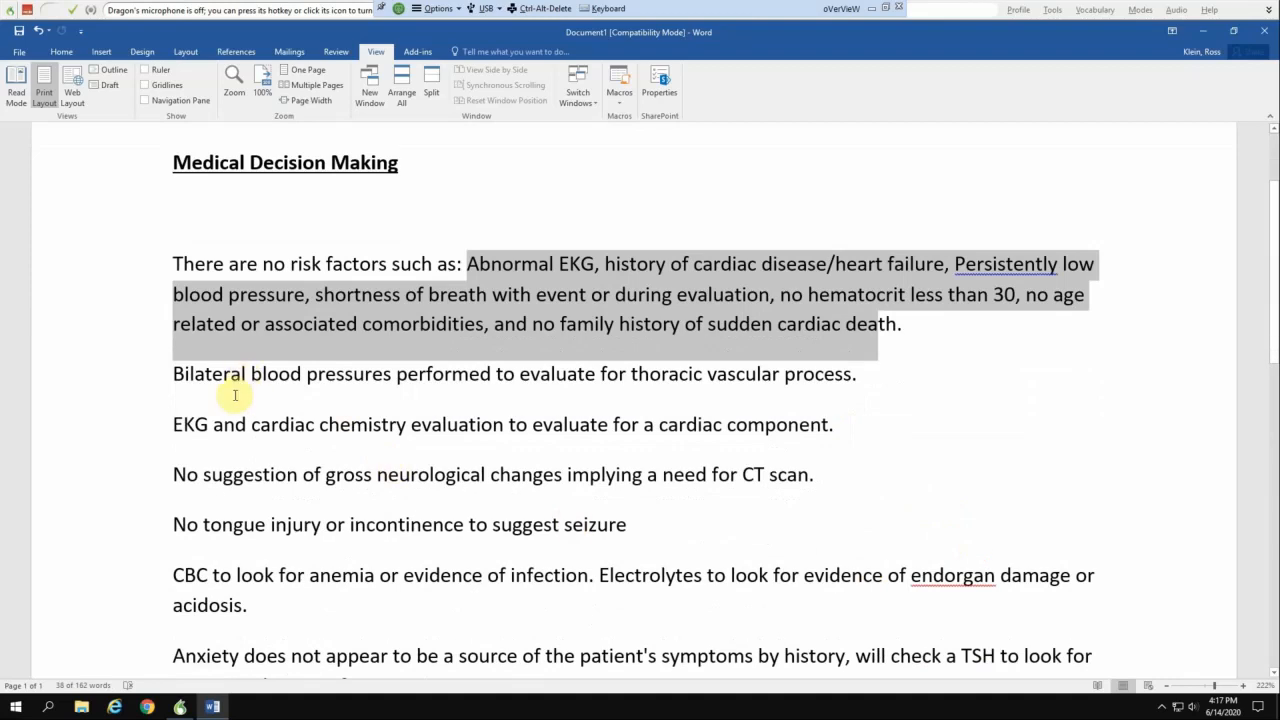
{"action": "left_click_drag", "start_coordinate": [173, 479], "coordinate": [813, 490]}
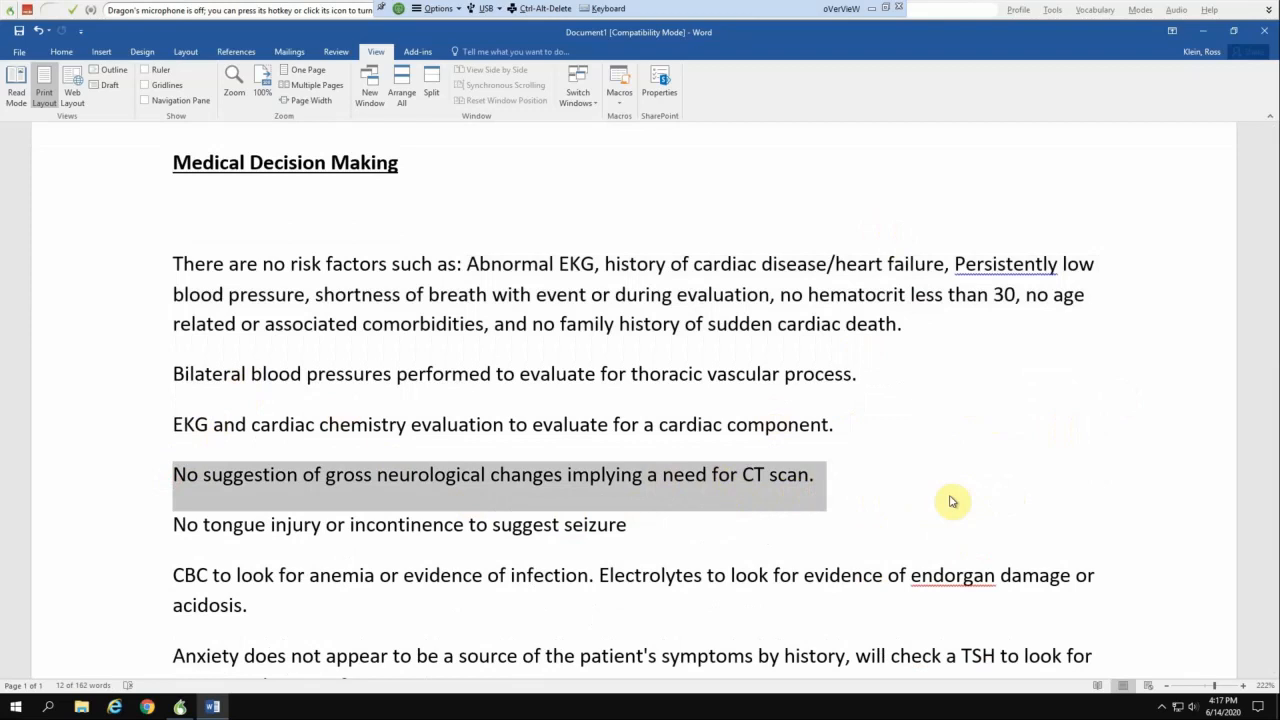
Open the Dragon options and display the command settings containing the variable delimiters.
{"action": "left_click", "coordinate": [1046, 14]}
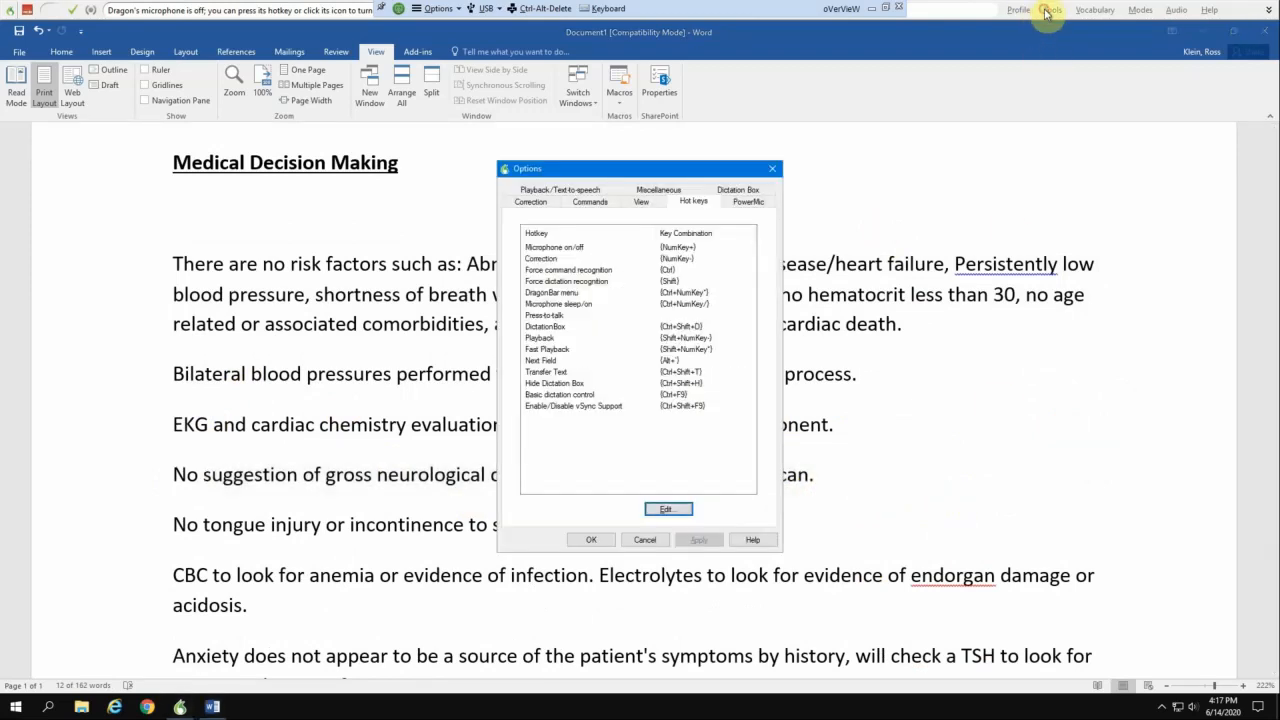
{"action": "left_click", "coordinate": [528, 203]}
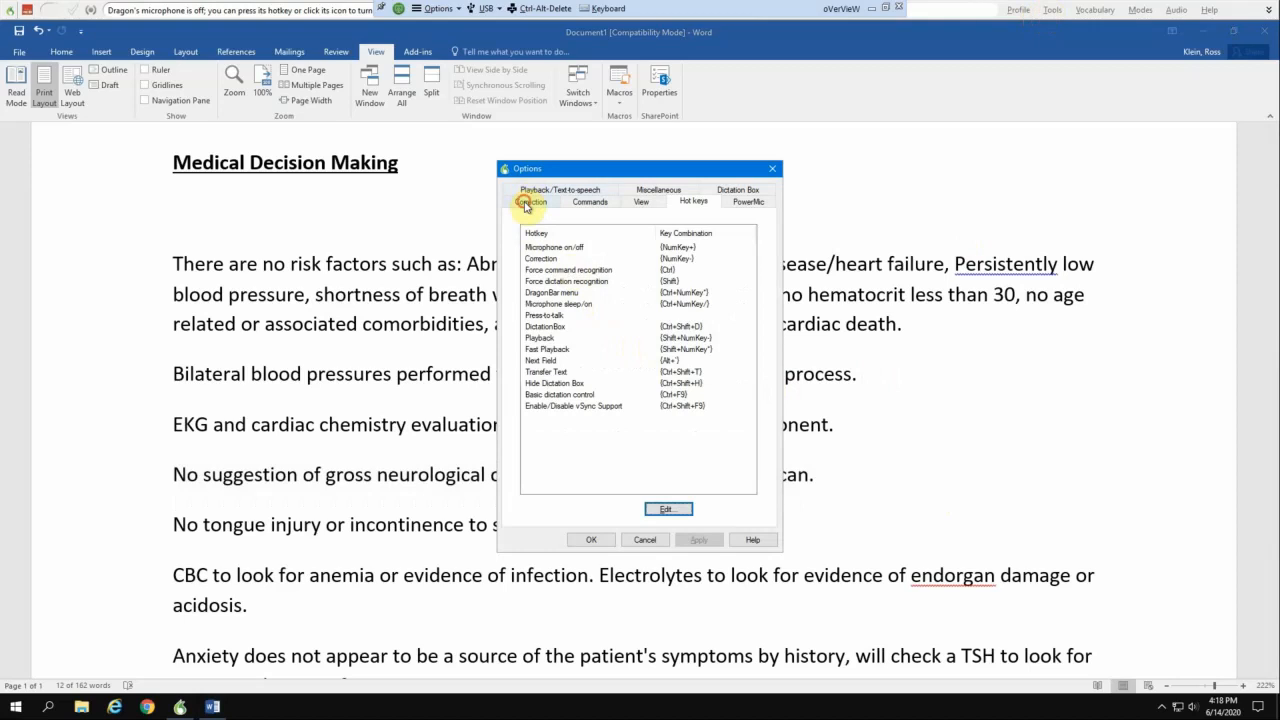
{"action": "left_click", "coordinate": [593, 202]}
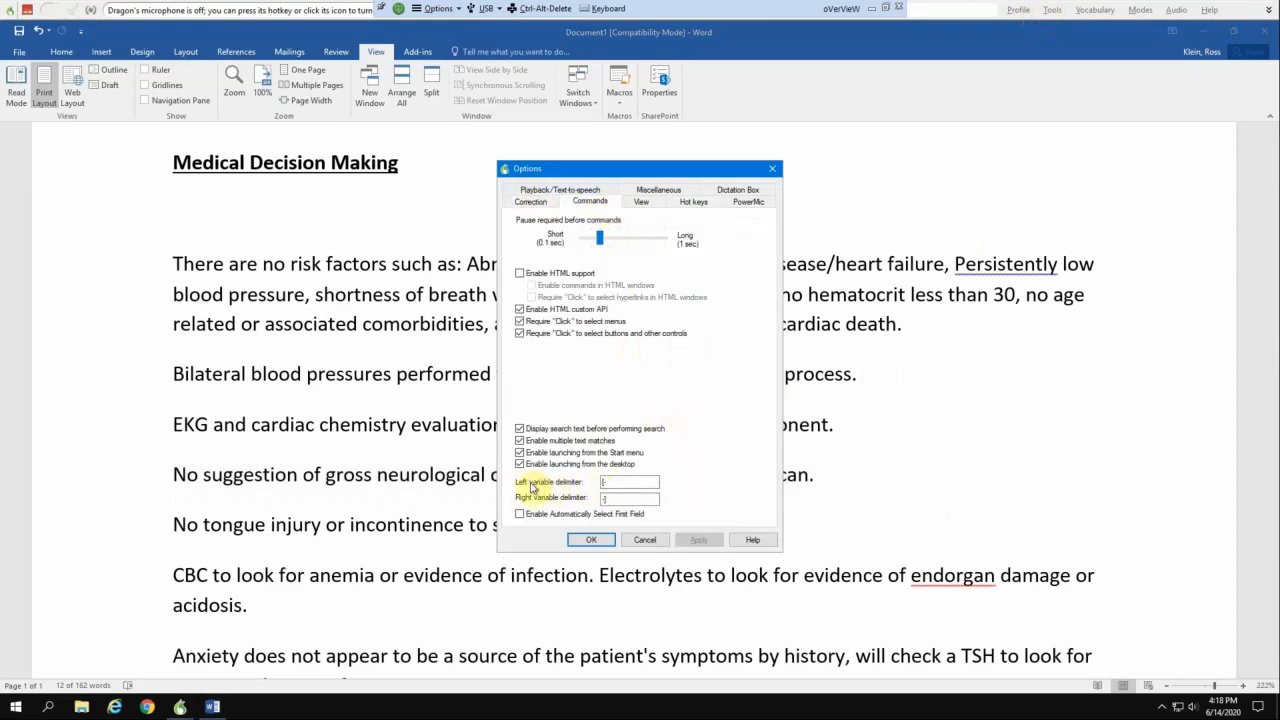
Try 8@8 as the left variable delimiter and restore it to [-.
{"action": "left_click", "coordinate": [605, 483]}
{"action": "key", "text": "BackSpace"}
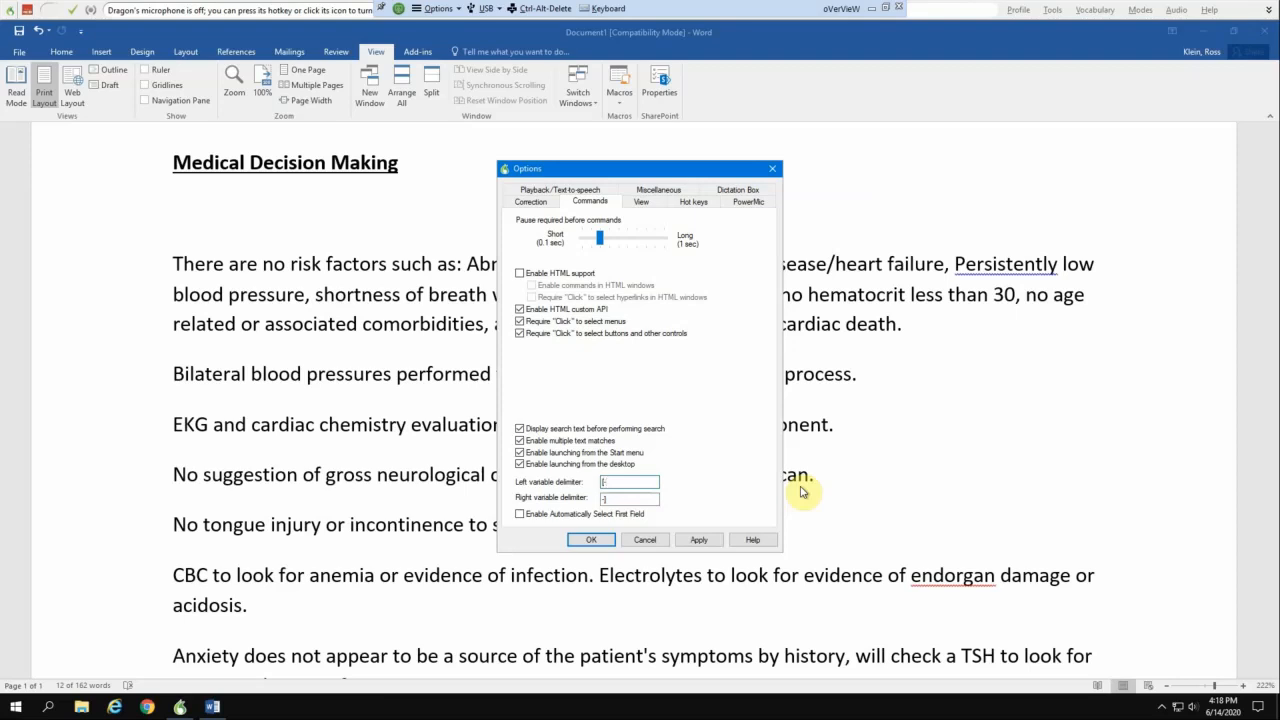
{"action": "key", "text": "ctrl+a"}
{"action": "type", "text": "8@8"}
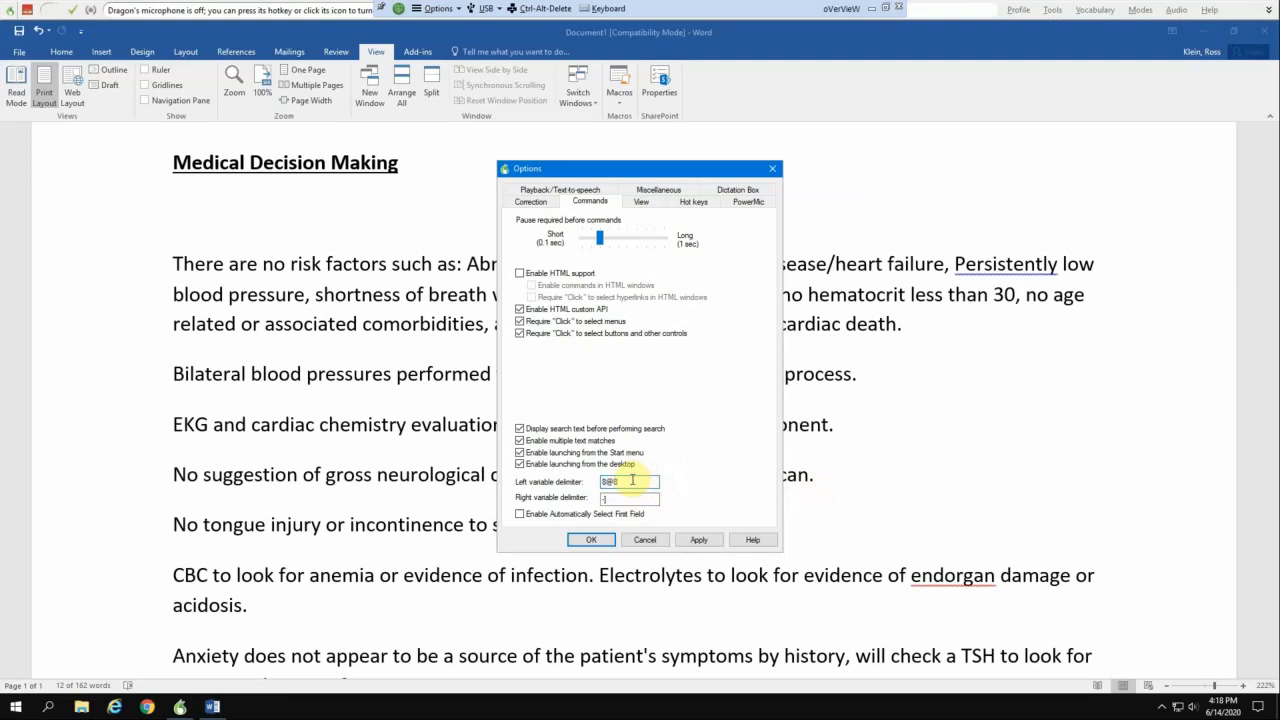
{"action": "left_click_drag", "start_coordinate": [632, 480], "coordinate": [531, 481]}
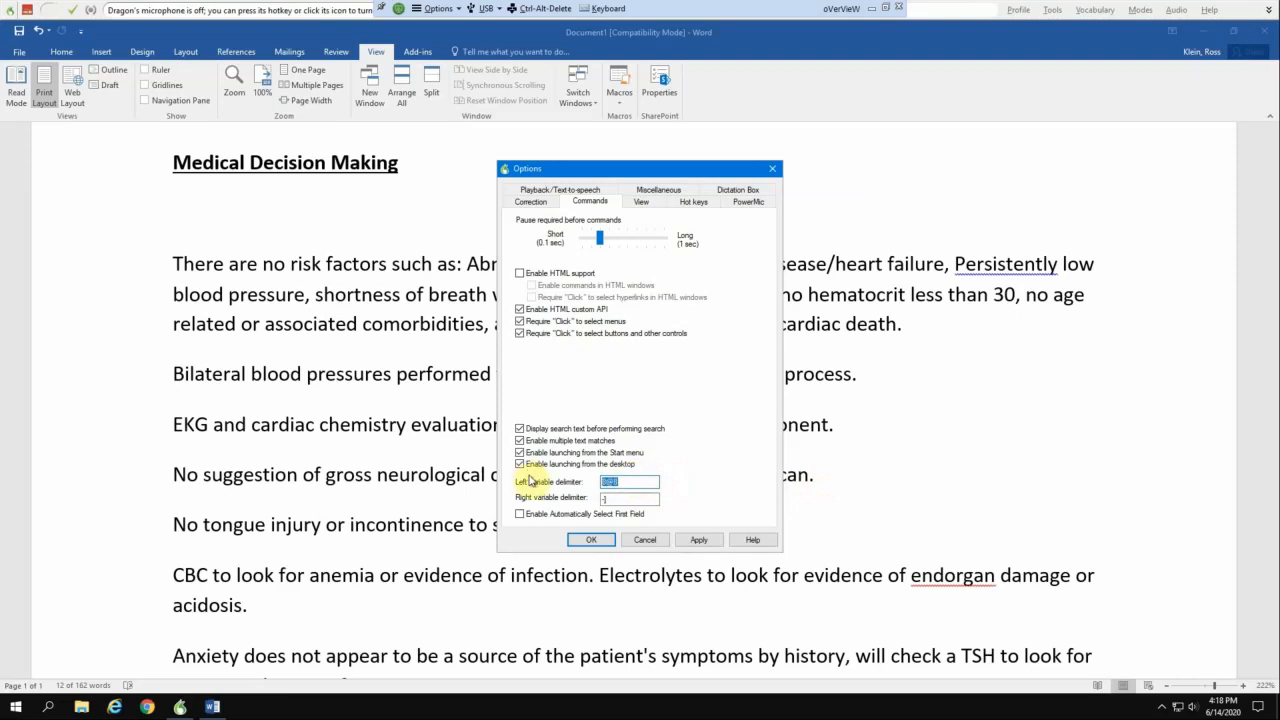
{"action": "type", "text": "["}
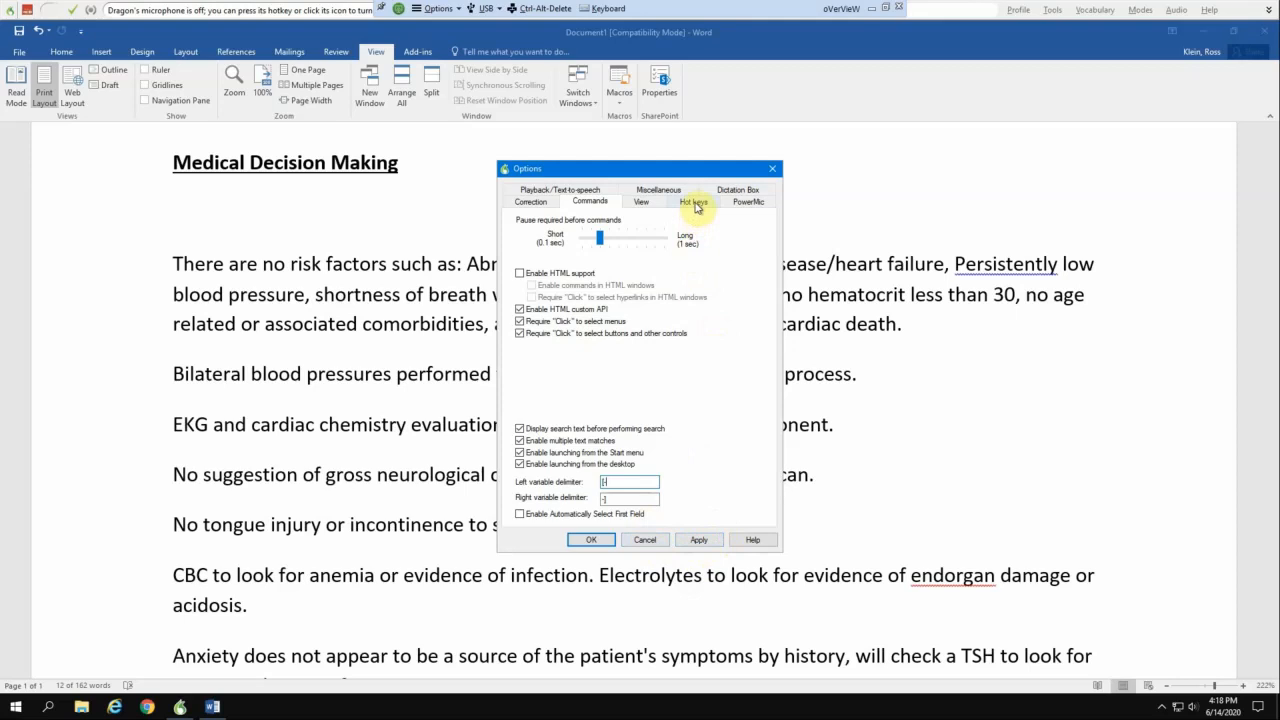
Display Dragon's hot key settings and try Ctrl+' as the key combination for Next Field.
{"action": "left_click", "coordinate": [695, 204]}
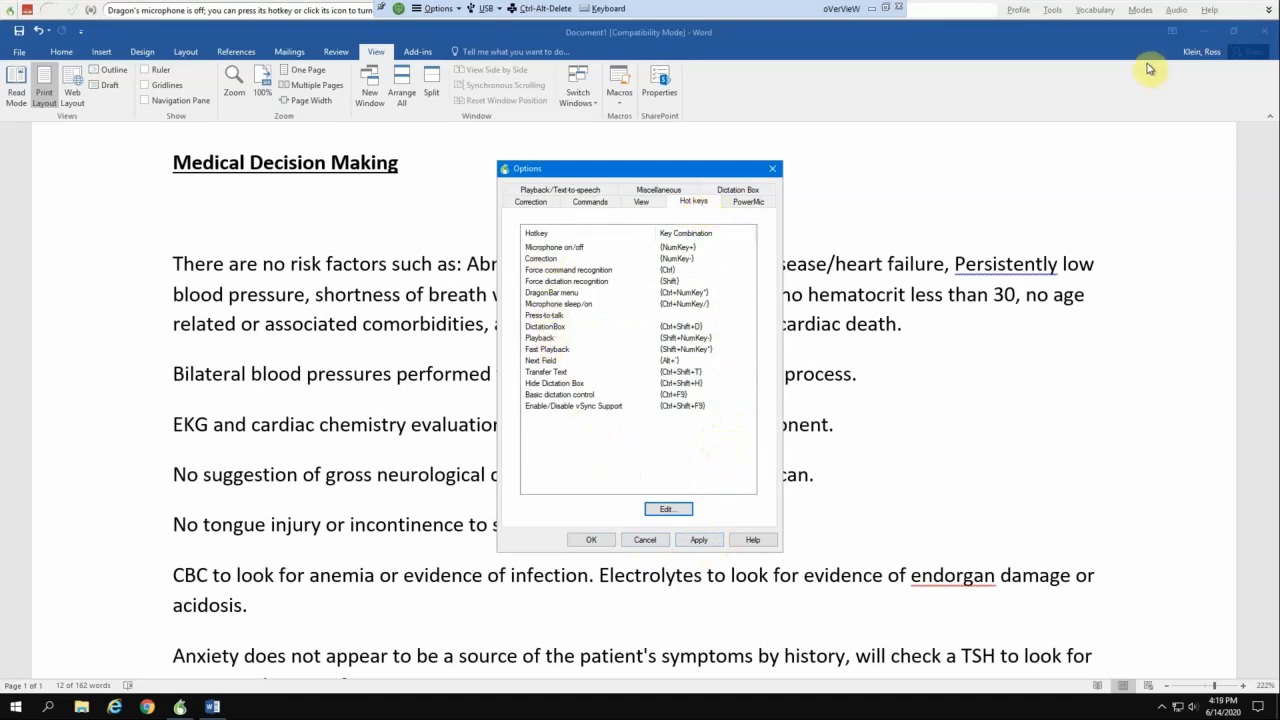
{"action": "left_click", "coordinate": [543, 361]}
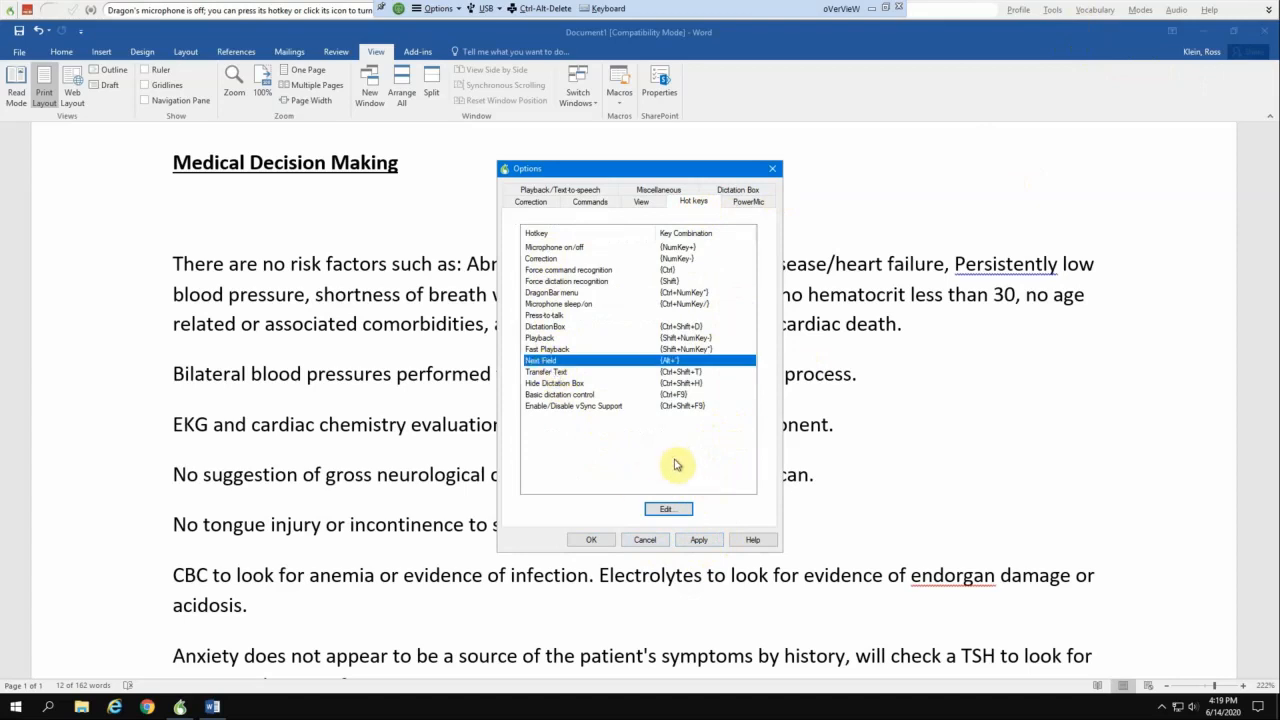
{"action": "left_click", "coordinate": [667, 510]}
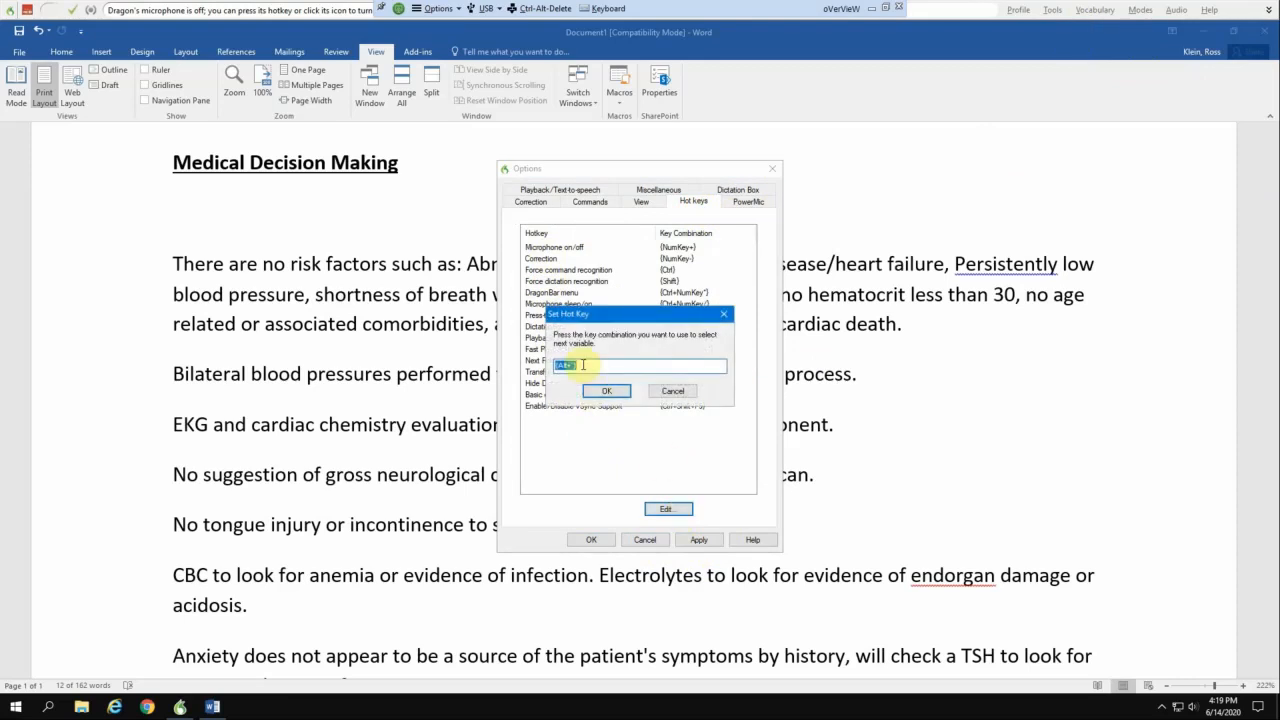
{"action": "left_click", "coordinate": [582, 365]}
{"action": "key", "text": "BackSpace"}
{"action": "key", "text": "ctrl+c"}
{"action": "key", "text": "BackSpace"}
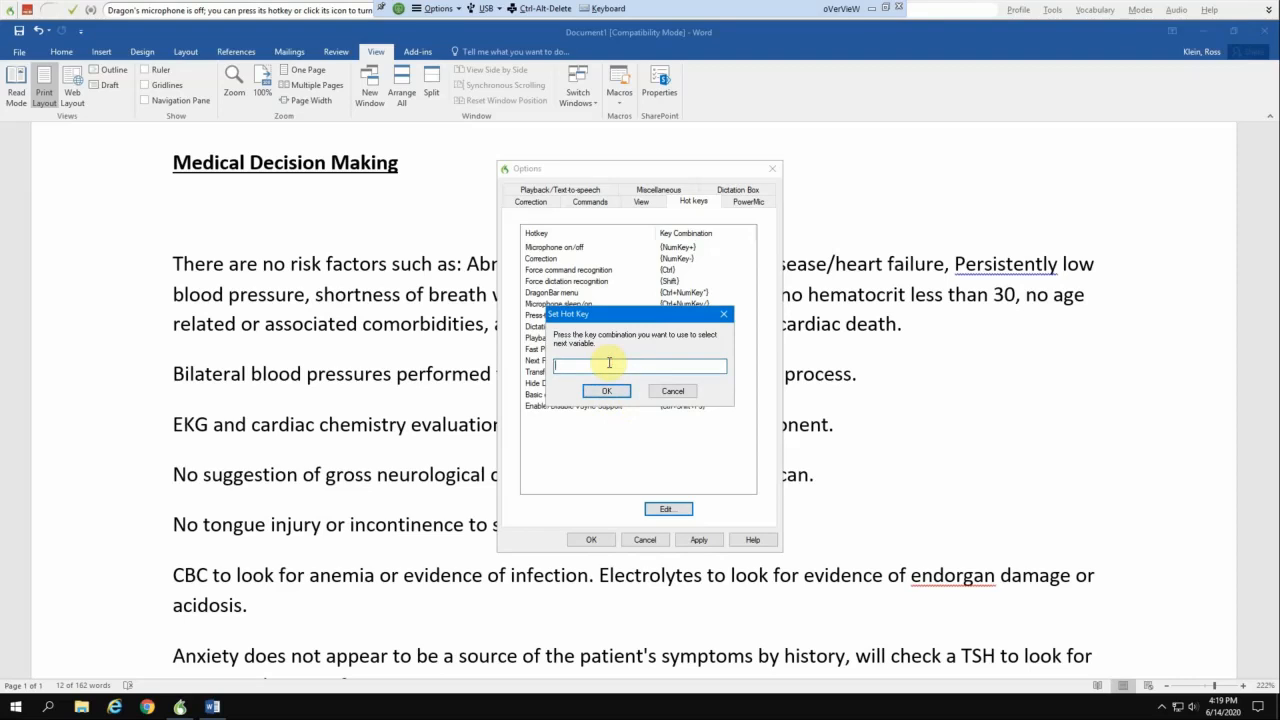
{"action": "key", "text": "ctrl+apostrophe"}
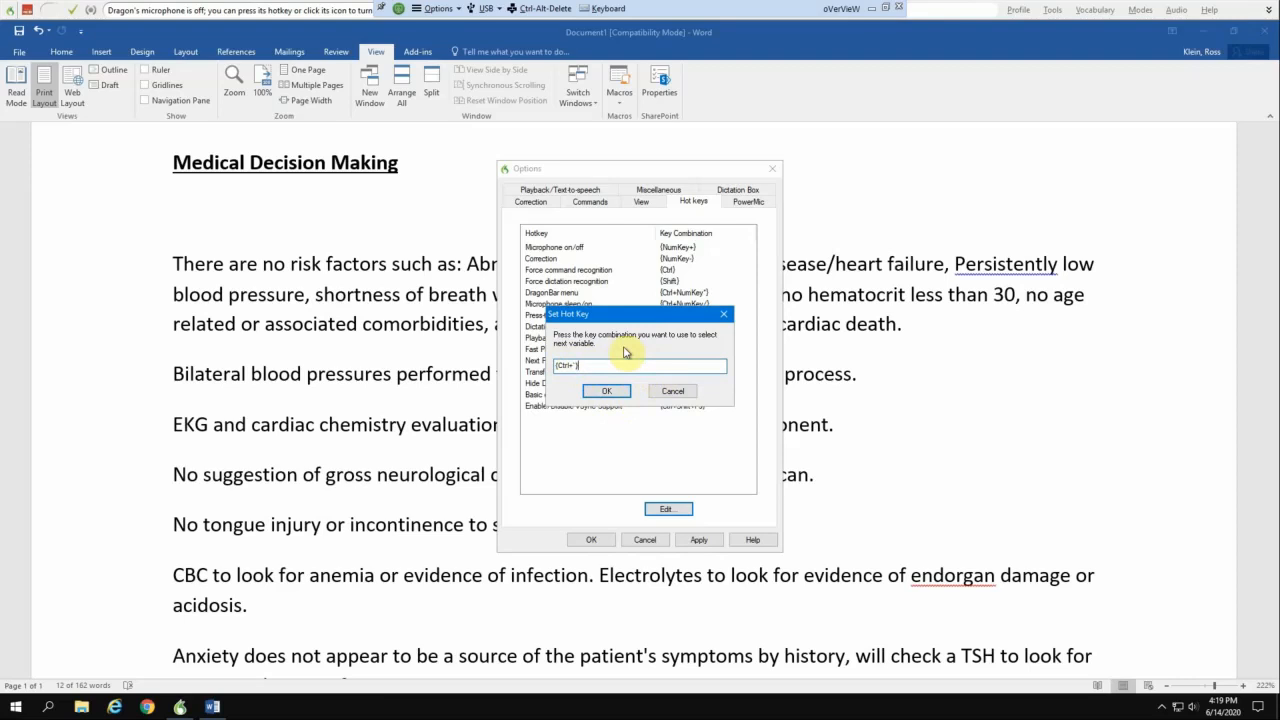
Set the Next Field hot key to Alt+' and confirm it.
{"action": "key", "text": "BackSpace"}
{"action": "key", "text": "alt+o"}
{"action": "key", "text": "BackSpace"}
{"action": "key", "text": "alt+apostrophe"}
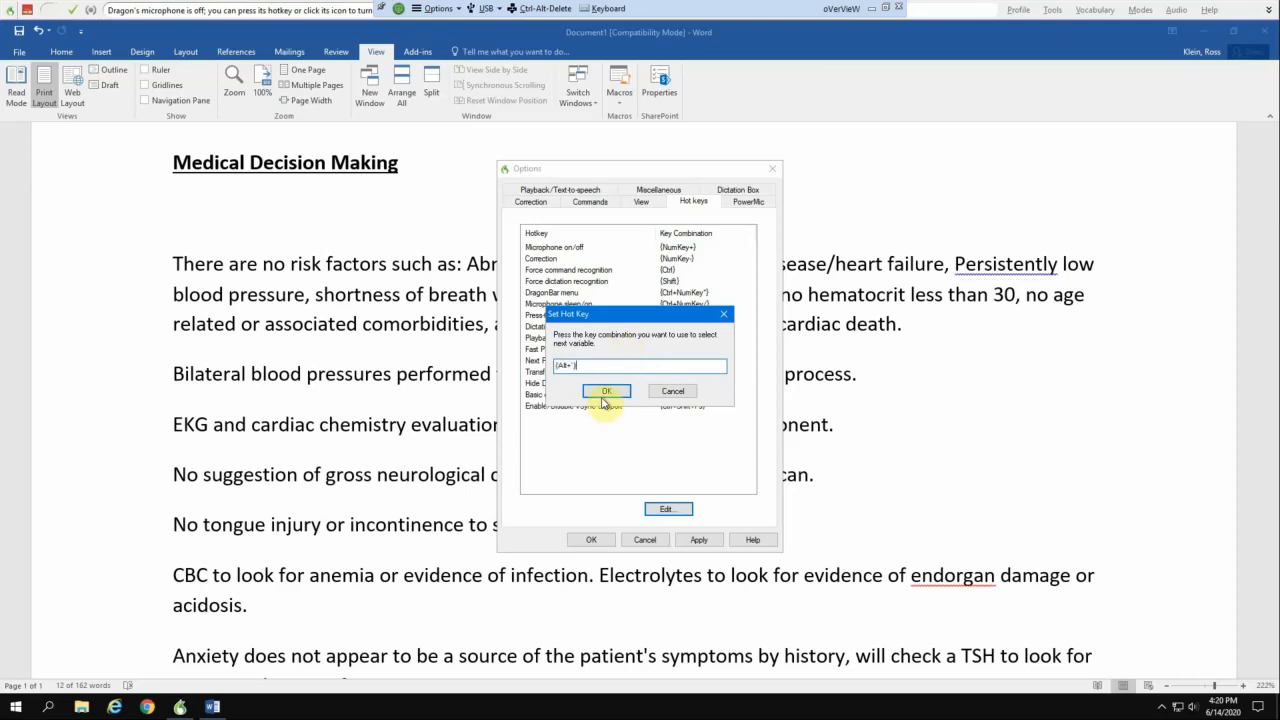
{"action": "left_click", "coordinate": [604, 396]}
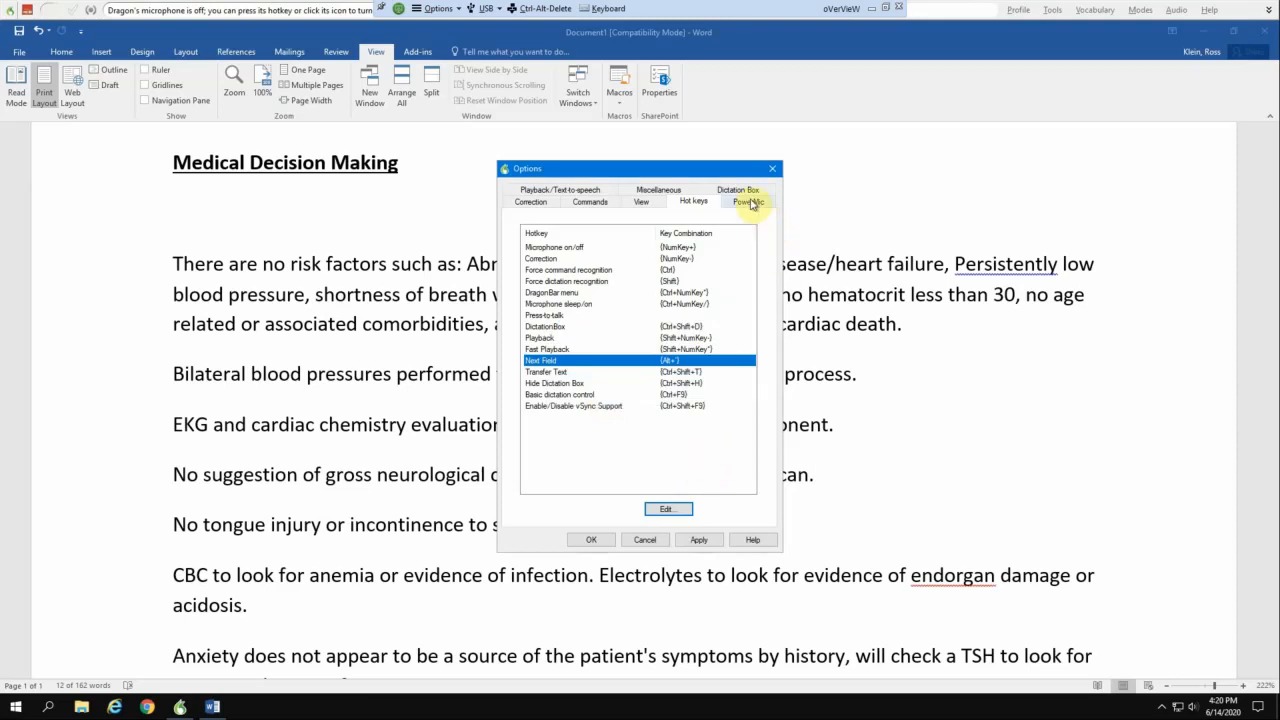
Display the PowerMic button assignments and examine the navigation actions available for the Transcribe button.
{"action": "left_click", "coordinate": [748, 202]}
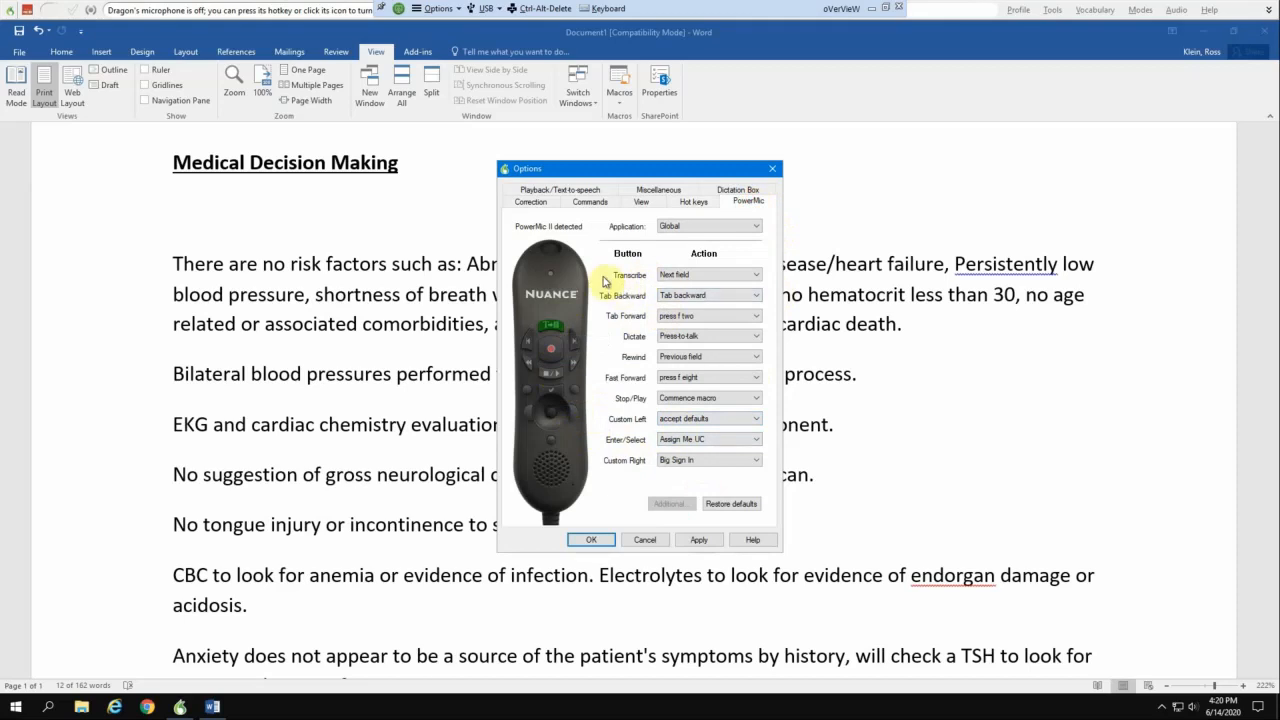
{"action": "left_click", "coordinate": [695, 276]}
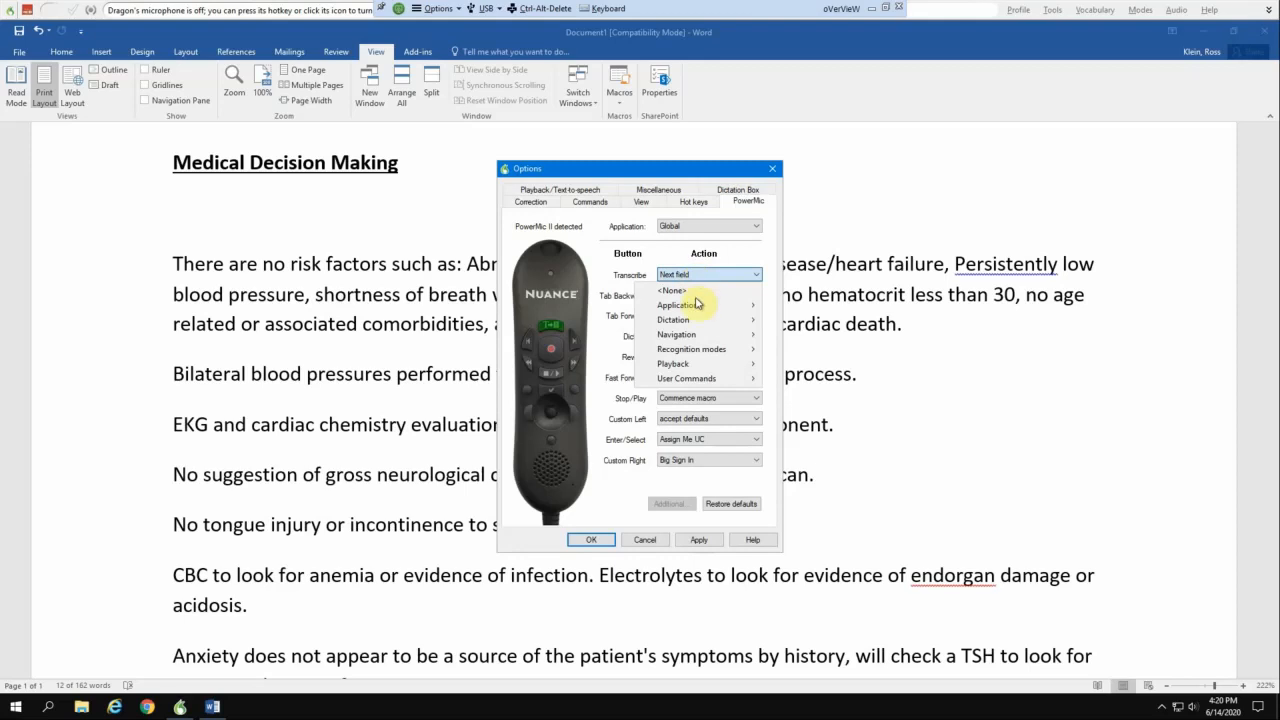
{"action": "mouse_move", "coordinate": [697, 337]}
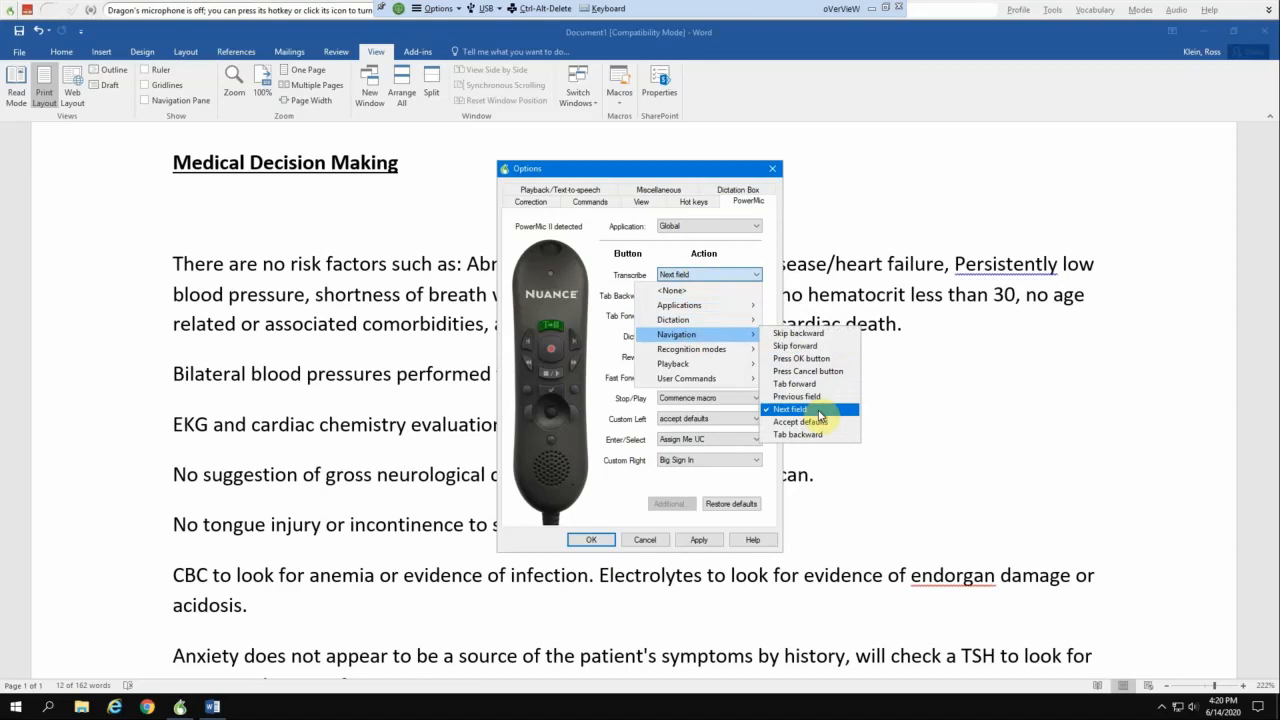
{"action": "left_click", "coordinate": [756, 249]}
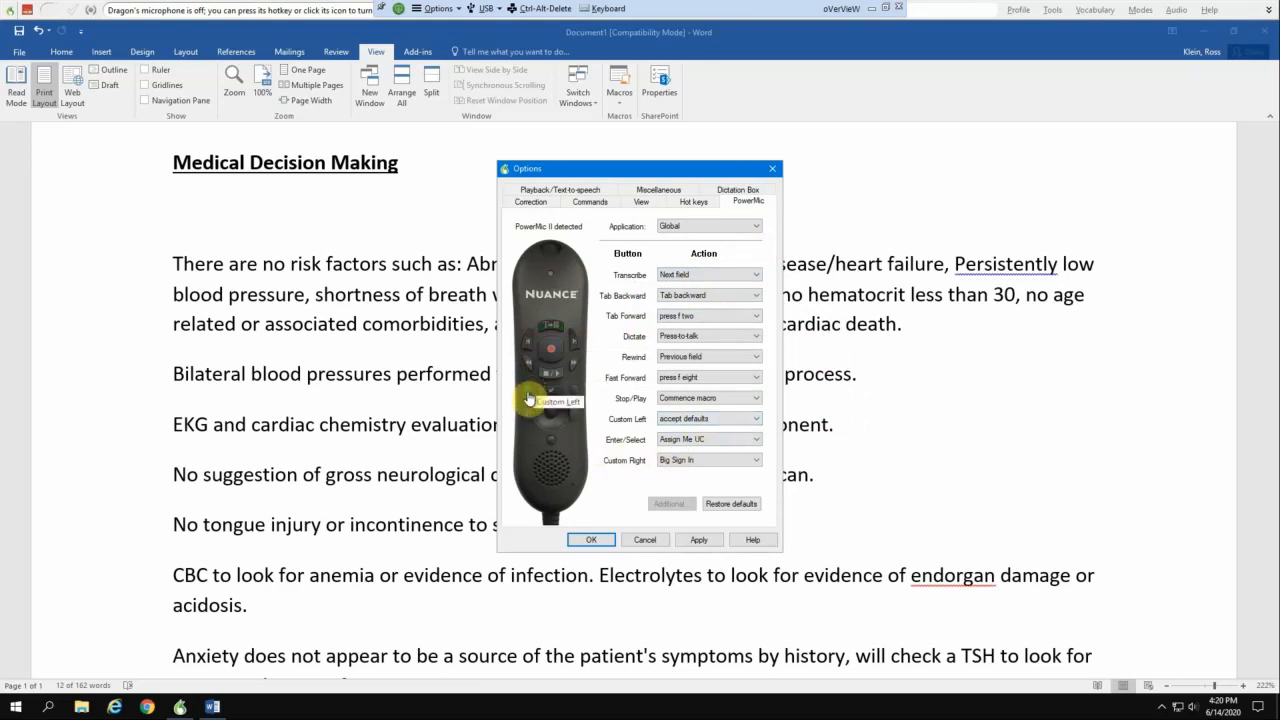
Assign the user command Accept Defaults to the PowerMic's Custom Left button, then apply the settings and close the options.
{"action": "left_click", "coordinate": [692, 419]}
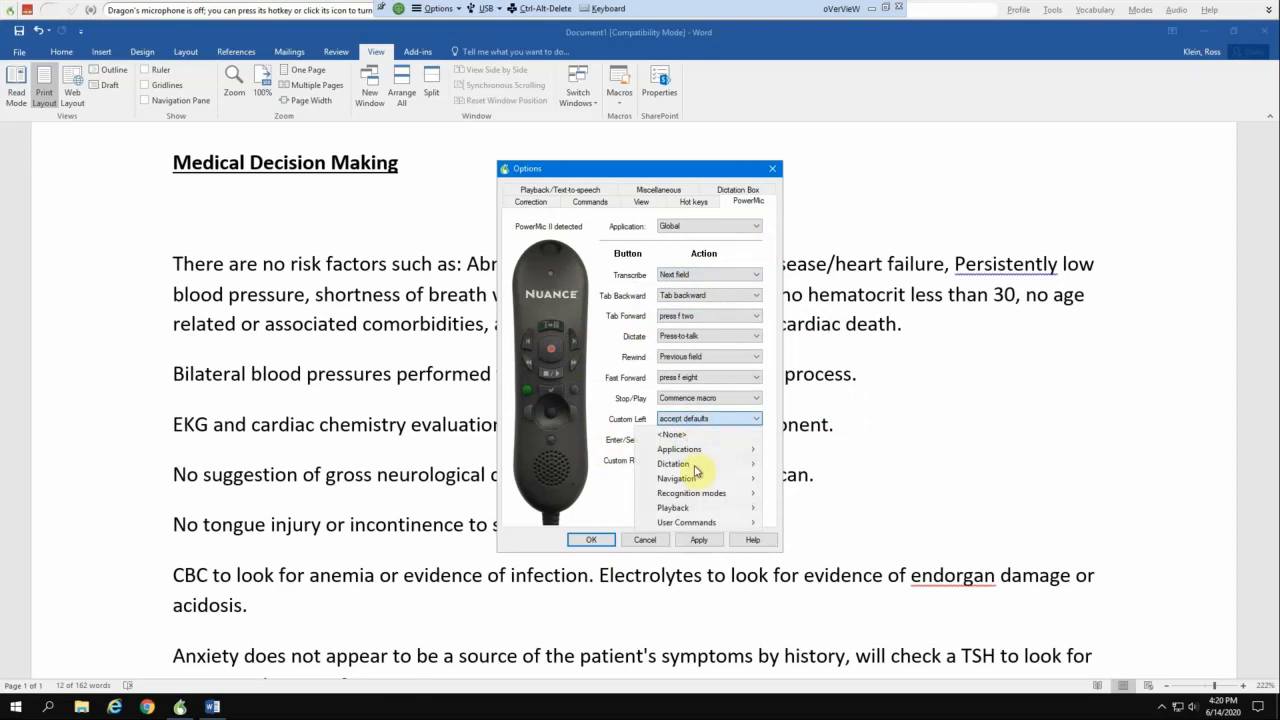
{"action": "mouse_move", "coordinate": [690, 522]}
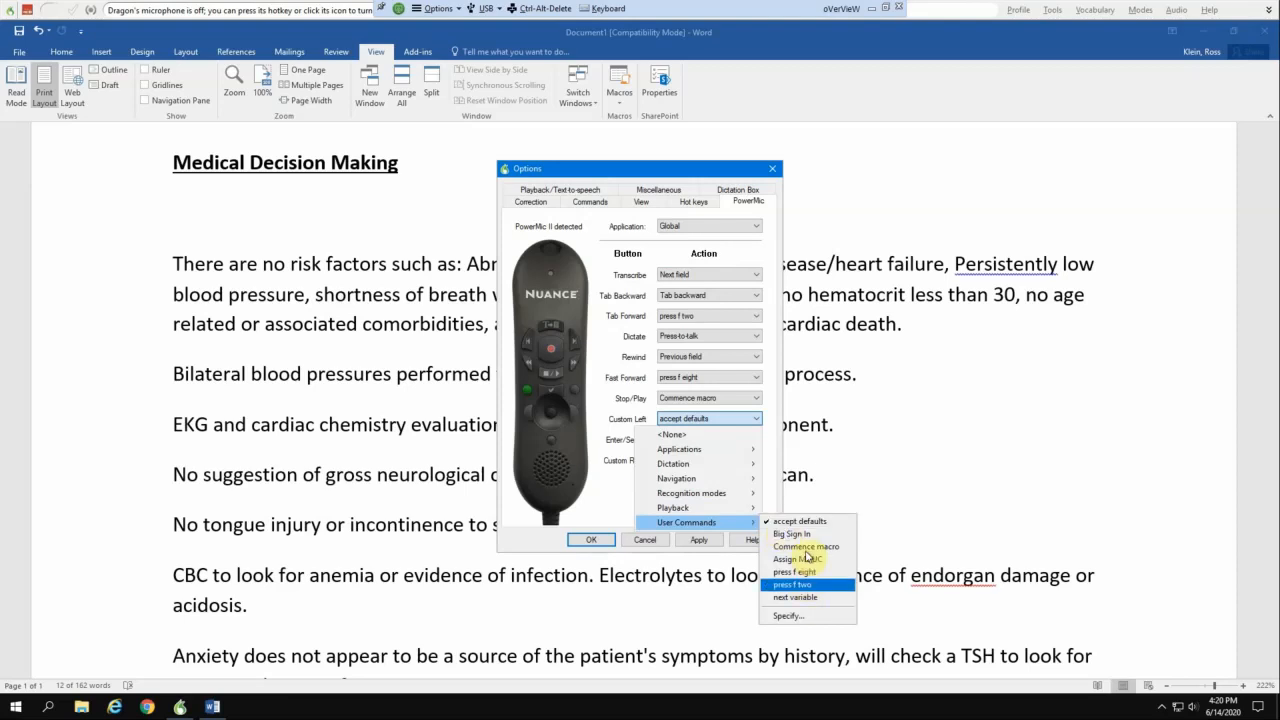
{"action": "left_click", "coordinate": [811, 617]}
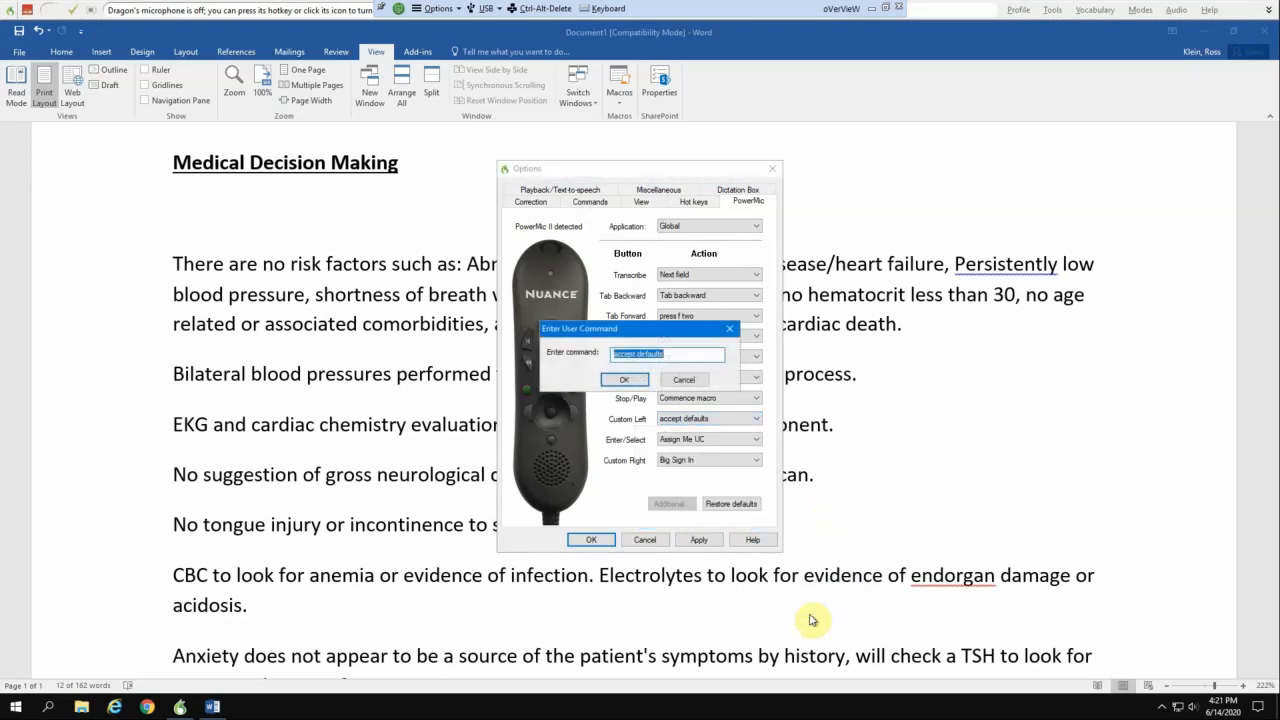
{"action": "key", "text": "Right"}
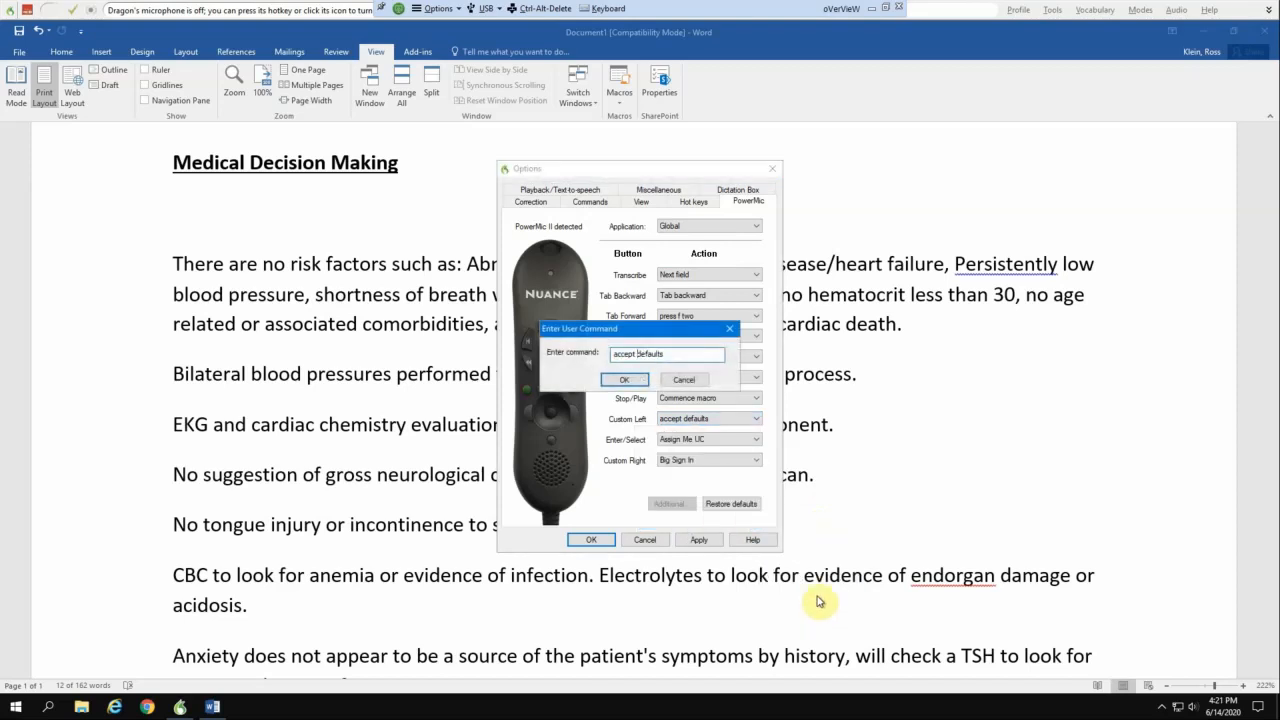
{"action": "key", "text": "Home"}
{"action": "key", "text": "Delete"}
{"action": "type", "text": "A"}
{"action": "key", "text": "Delete"}
{"action": "type", "text": "D"}
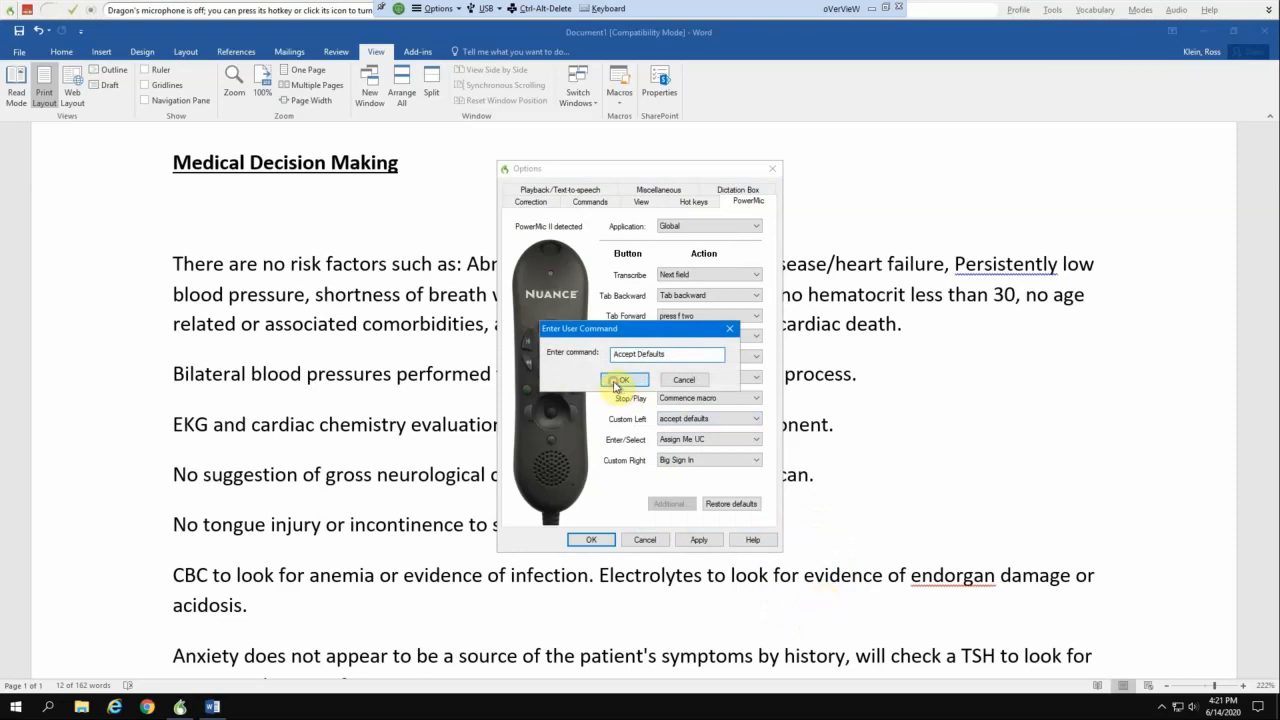
{"action": "left_click", "coordinate": [620, 381]}
{"action": "left_click", "coordinate": [703, 543]}
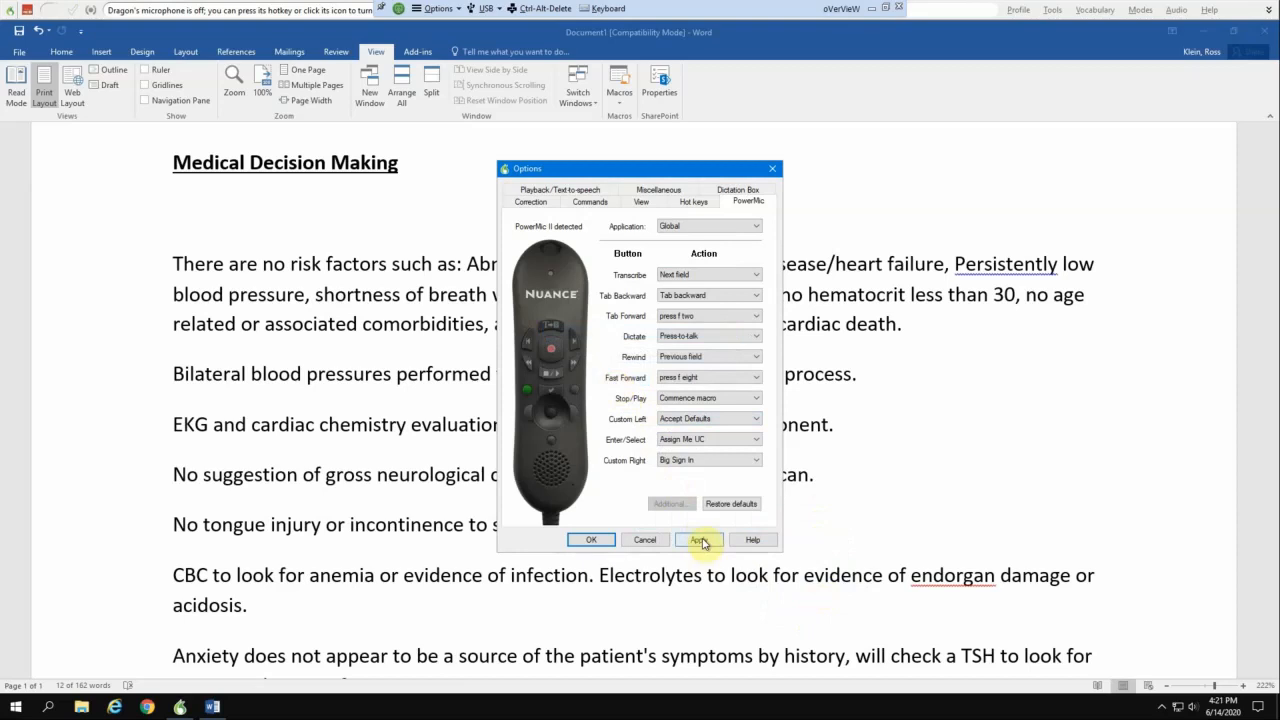
{"action": "left_click", "coordinate": [592, 541]}
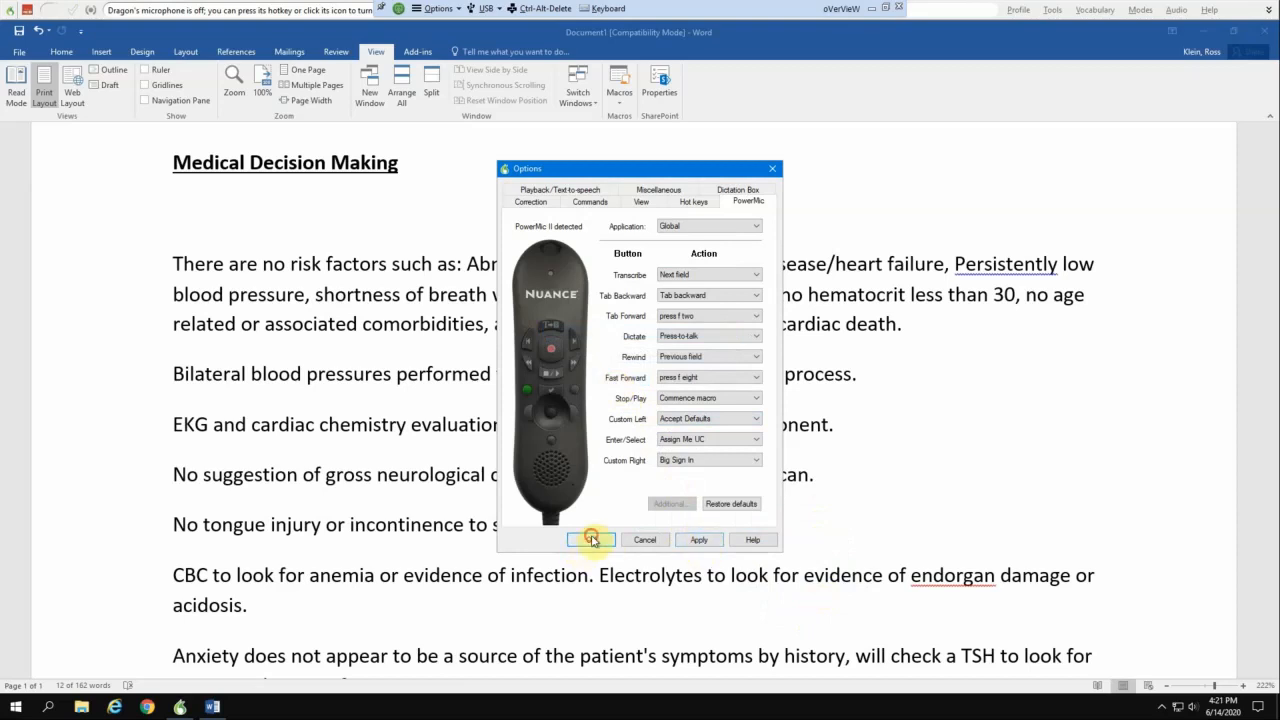
Delete all the note text below the Medical Decision Making heading.
{"action": "left_click", "coordinate": [424, 238]}
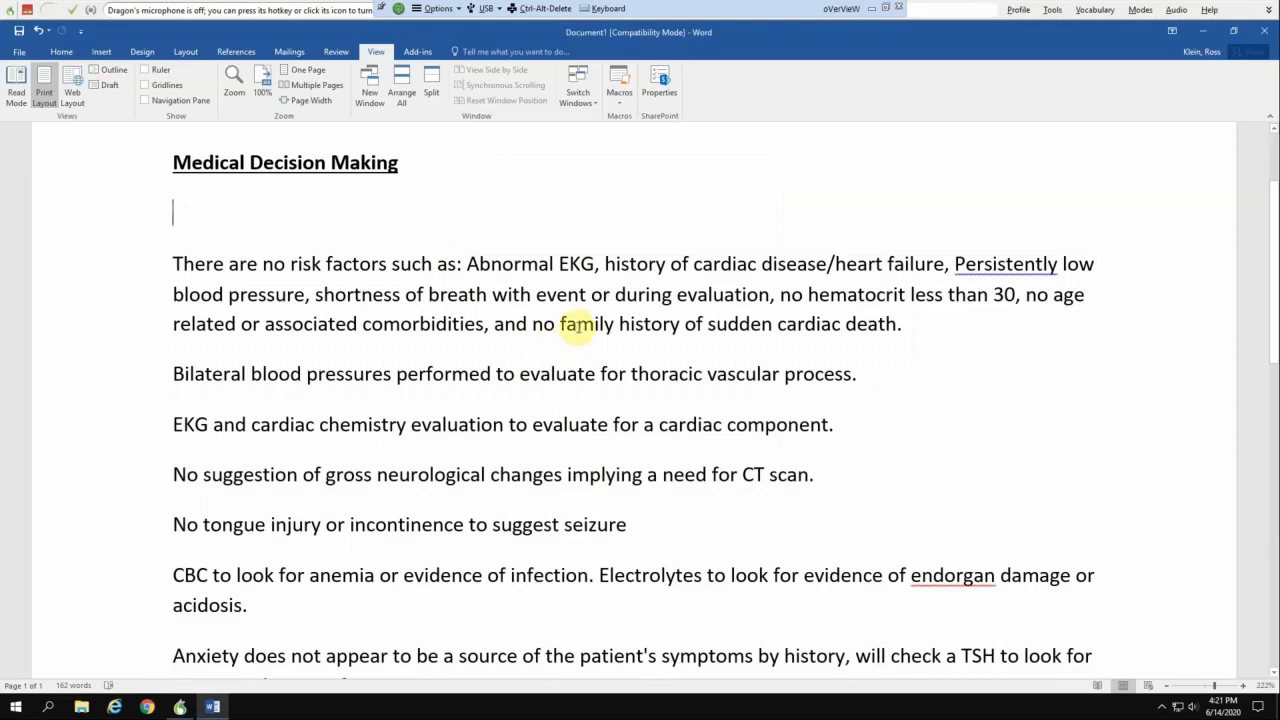
{"action": "key", "text": "shift+Down"}
{"action": "key", "text": "shift+Down"}
{"action": "key", "text": "shift+Down"}
{"action": "key", "text": "shift+Down"}
{"action": "key", "text": "shift+Down"}
{"action": "key", "text": "shift+Down"}
{"action": "key", "text": "shift+Down"}
{"action": "key", "text": "shift+Down"}
{"action": "key", "text": "ctrl+shift+End"}
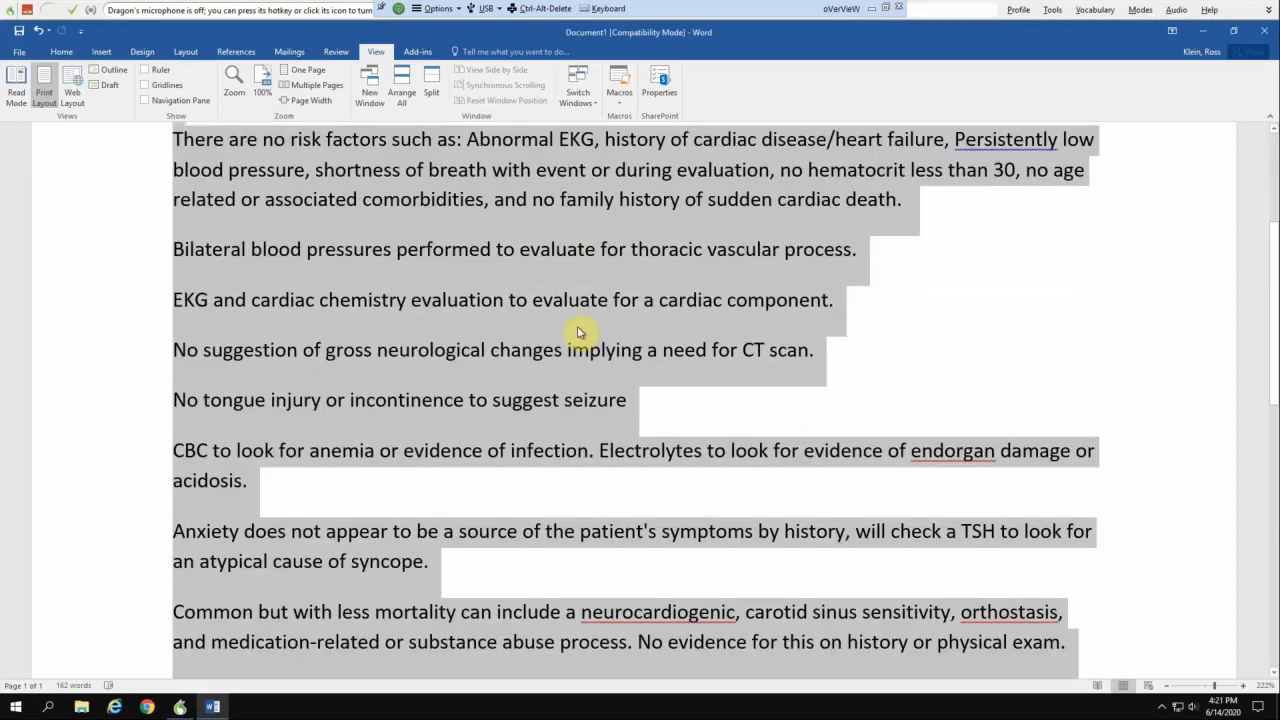
{"action": "key", "text": "Delete"}
{"action": "scroll", "coordinate": [580, 326], "scroll_direction": "up", "scroll_amount": 5}
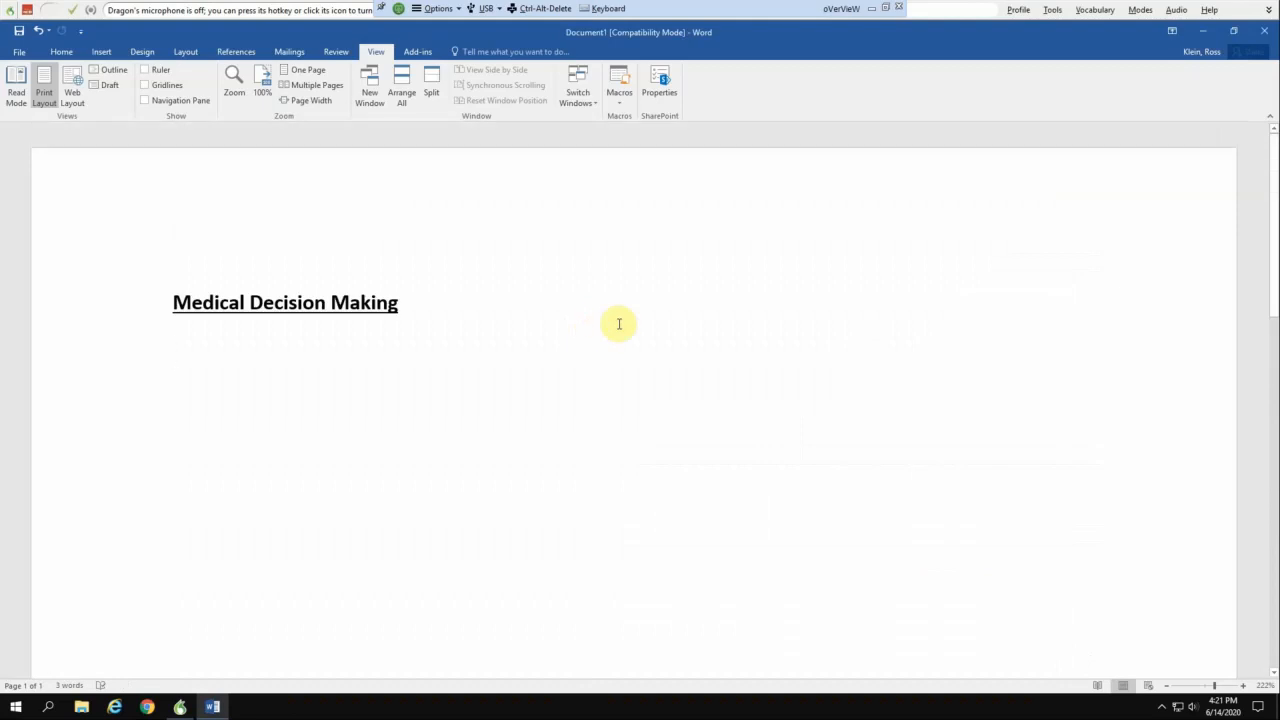
Insert the bracketed note template by voice and move through its fields to the bilateral blood pressures field.
{"action": "key", "text": "KP_Add"}
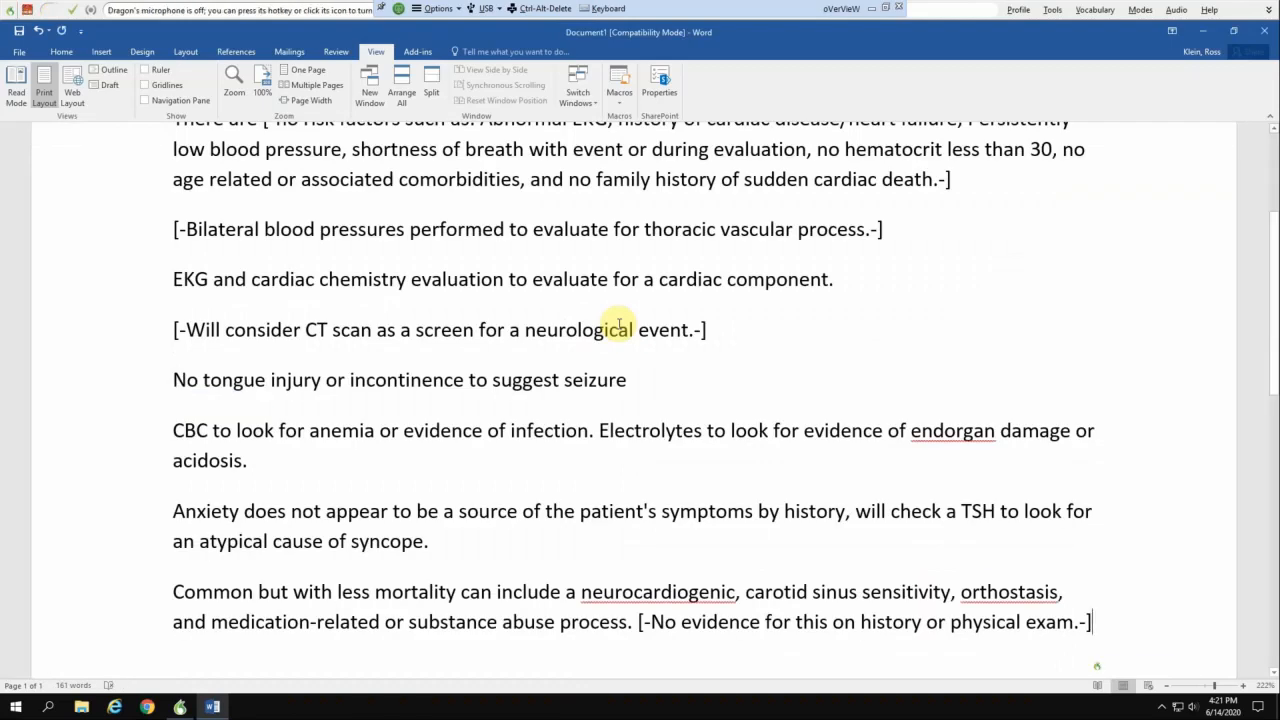
{"action": "key", "text": "ctrl+shift+n"}
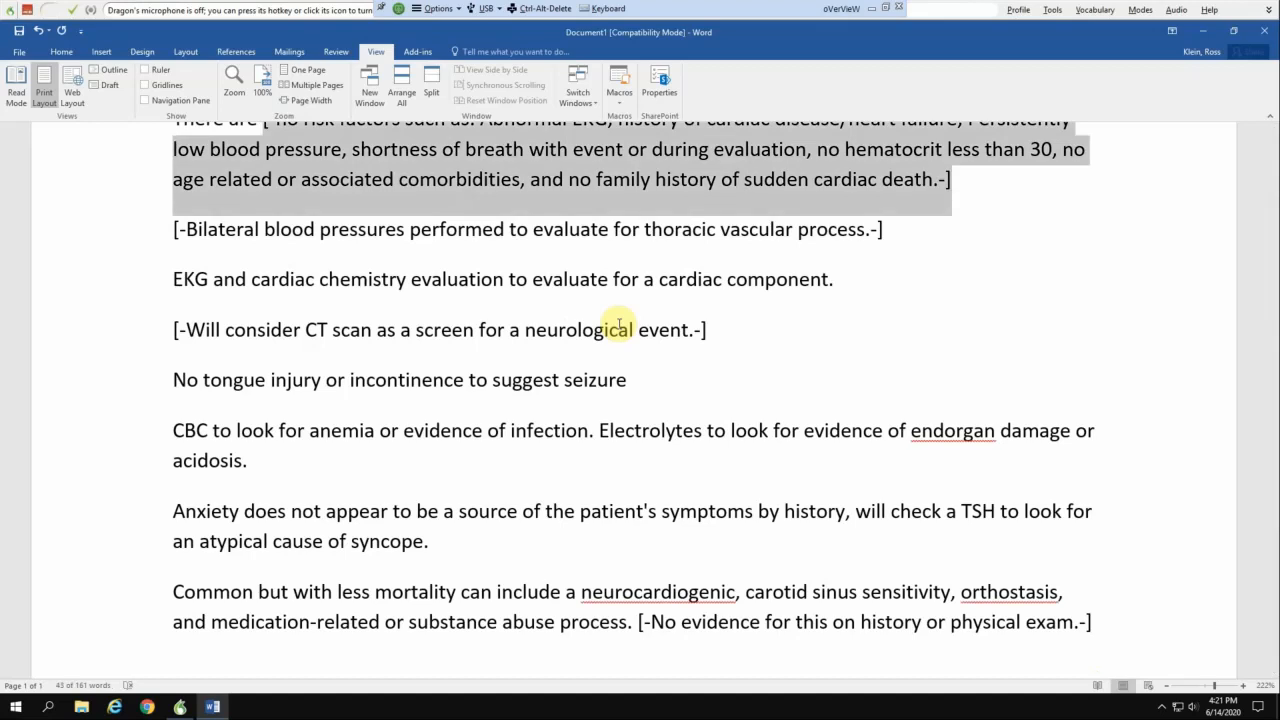
{"action": "key", "text": "ctrl+shift+n"}
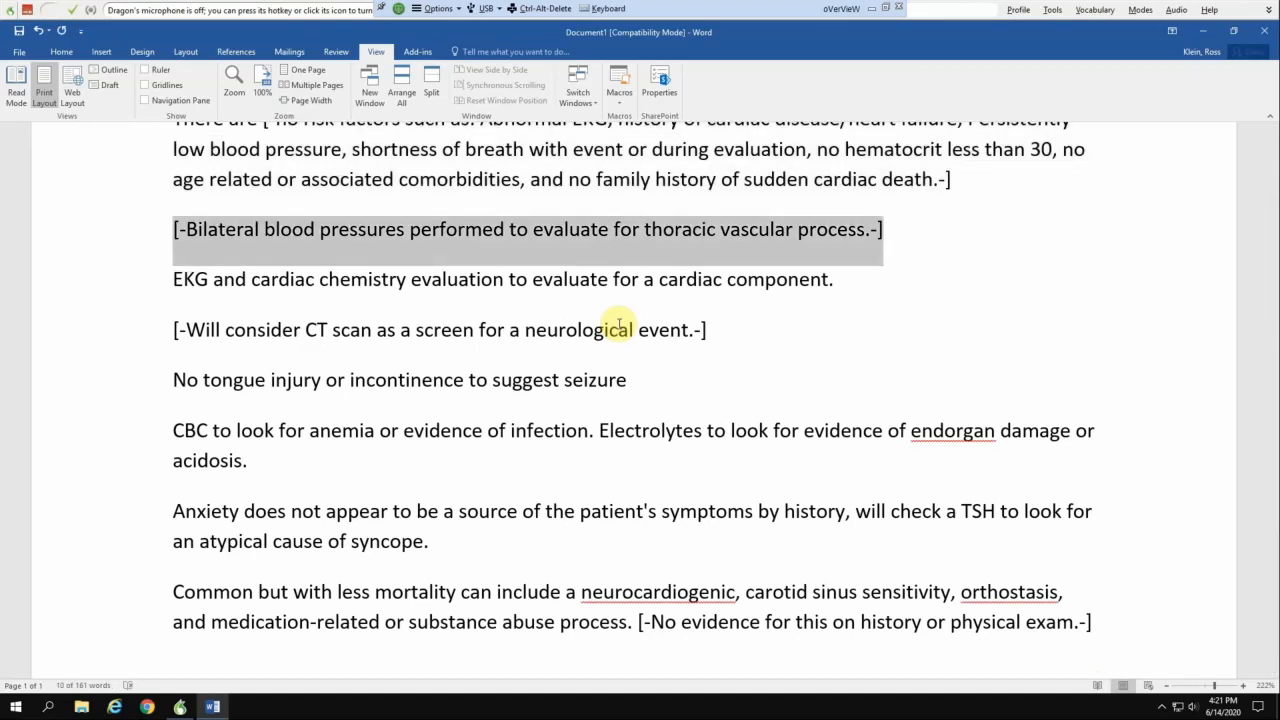
{"action": "key", "text": "ctrl+z"}
{"action": "key", "text": "ctrl+p"}
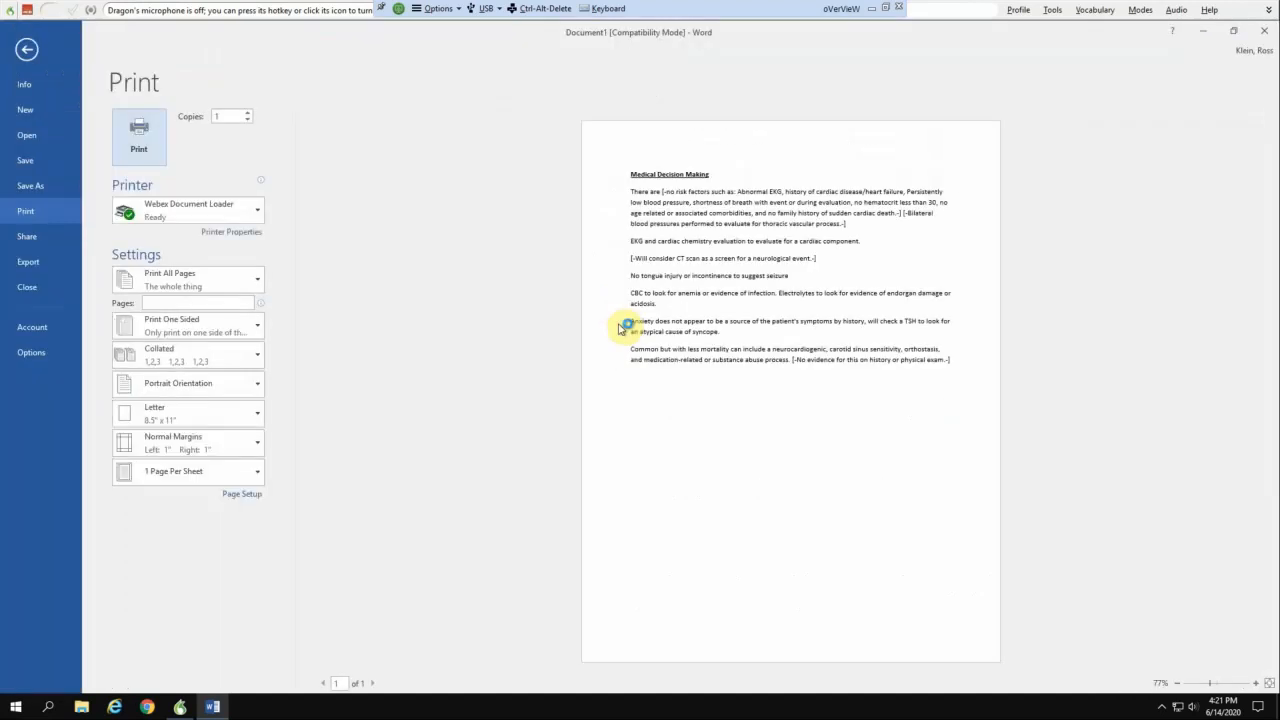
{"action": "key", "text": "Escape"}
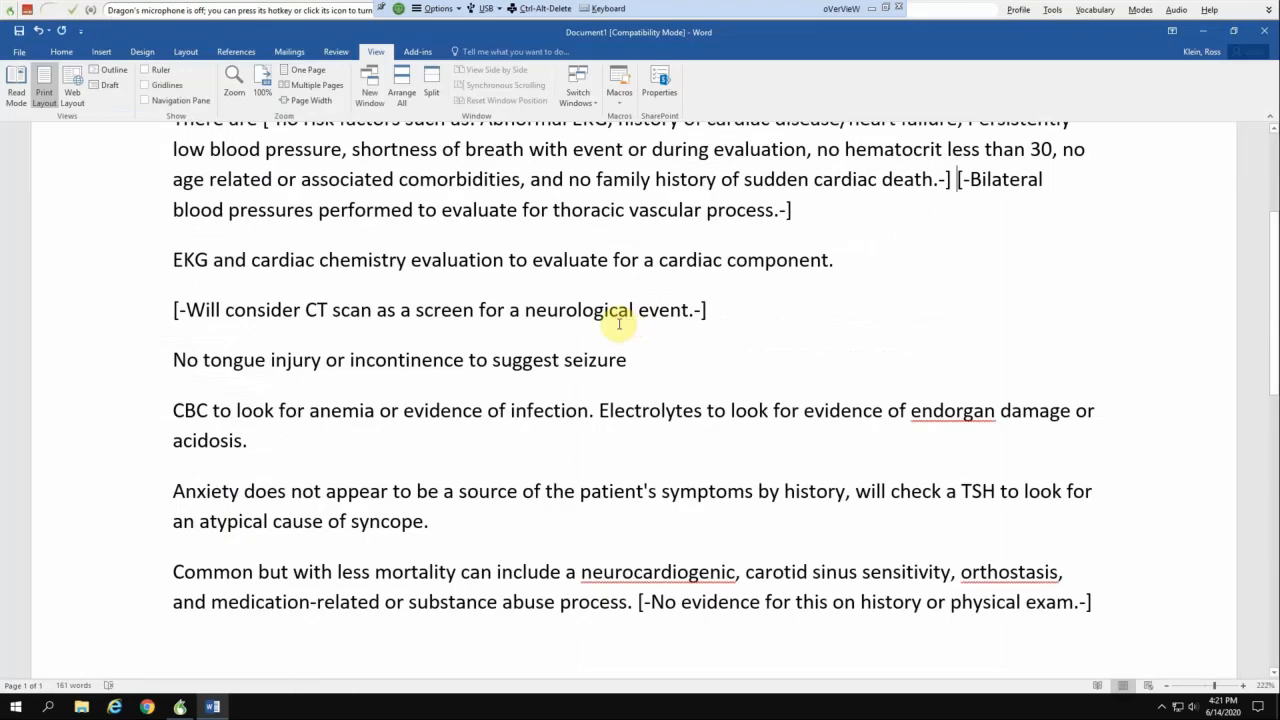
{"action": "key", "text": "ctrl+z"}
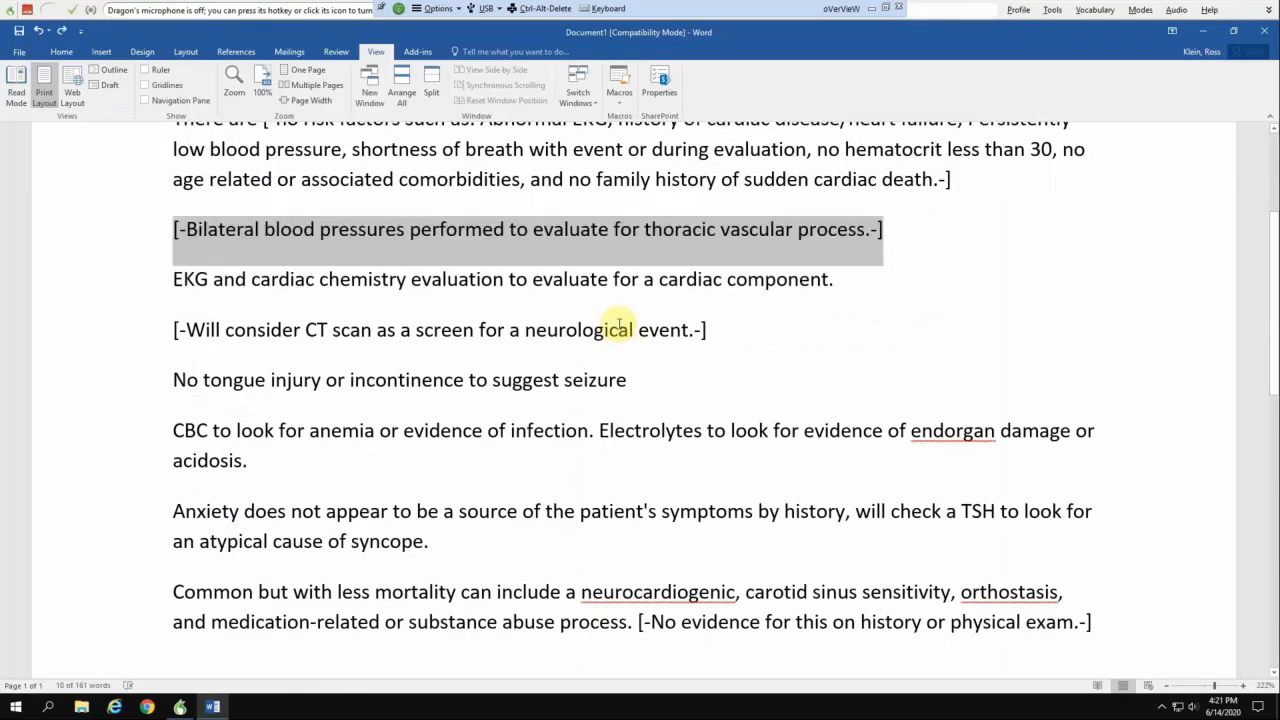
Delete the bilateral blood pressures field with its paragraph and move to the CT scan field.
{"action": "key", "text": "BackSpace"}
{"action": "key", "text": "BackSpace"}
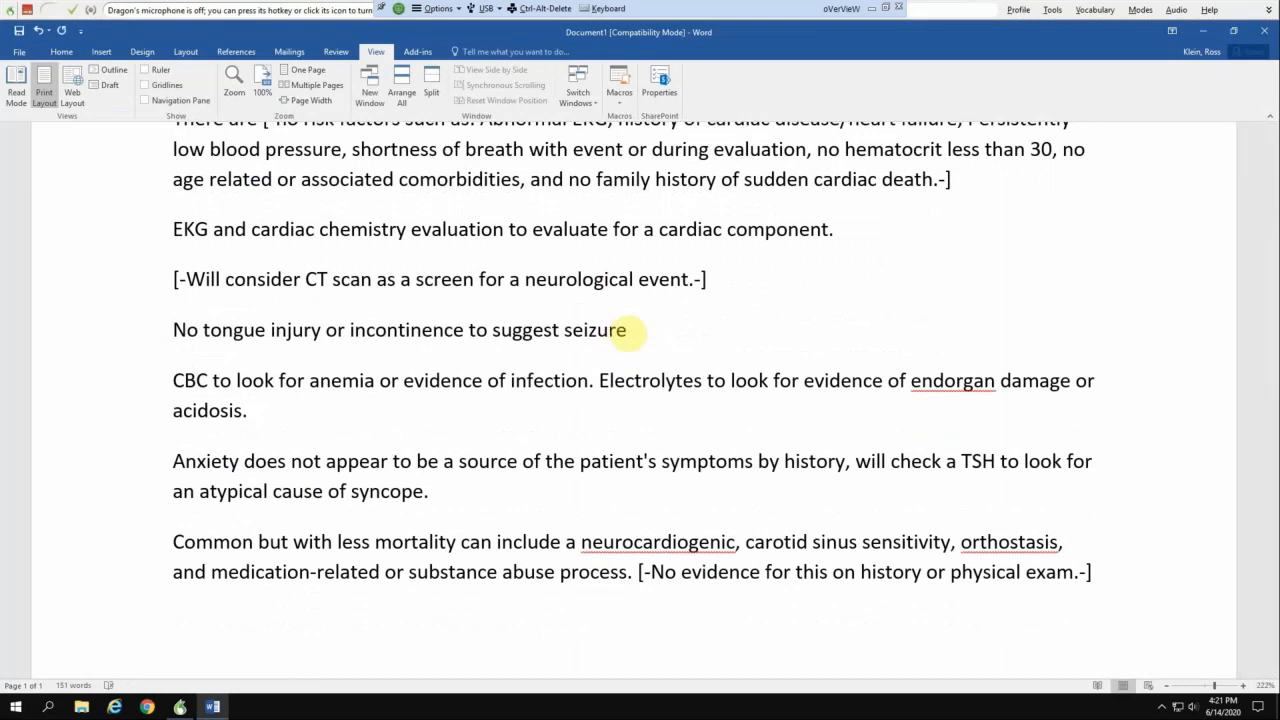
{"action": "key", "text": "ctrl+shift+Up"}
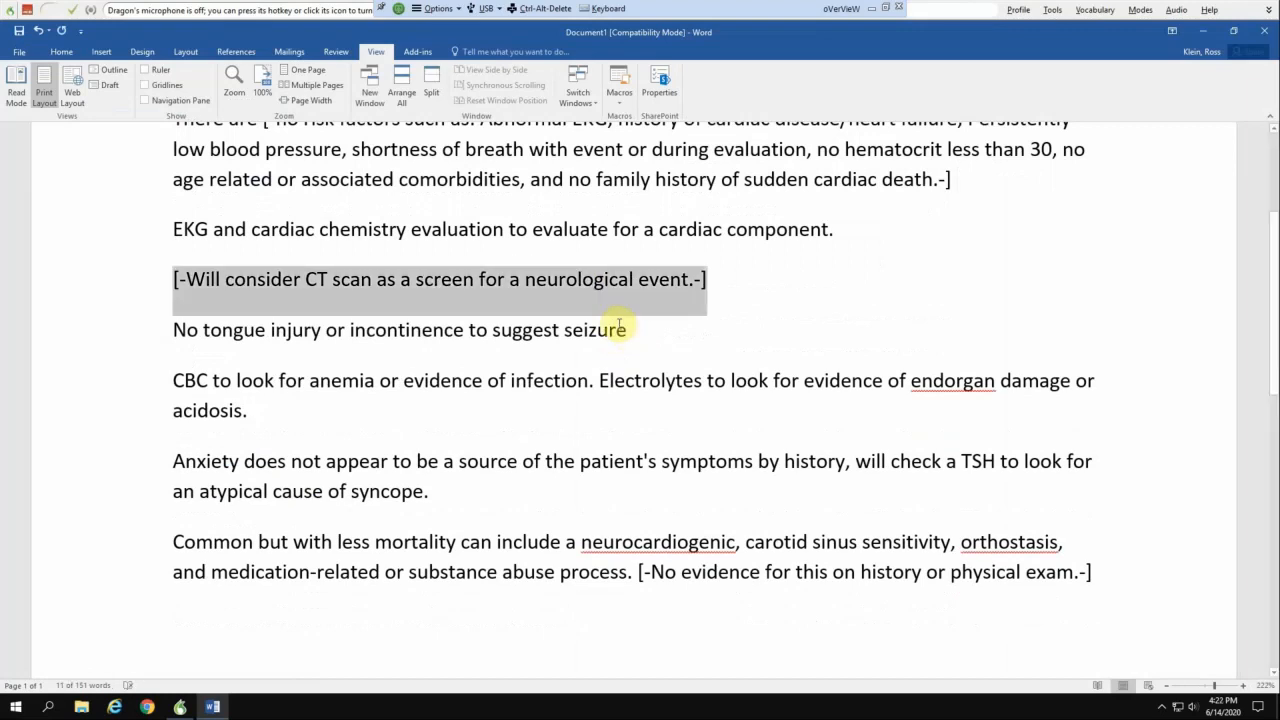
Dictate "Will proceed to MRI, given the timing and the patient's age" in place of the CT scan field.
{"action": "key", "text": "KP_Add"}
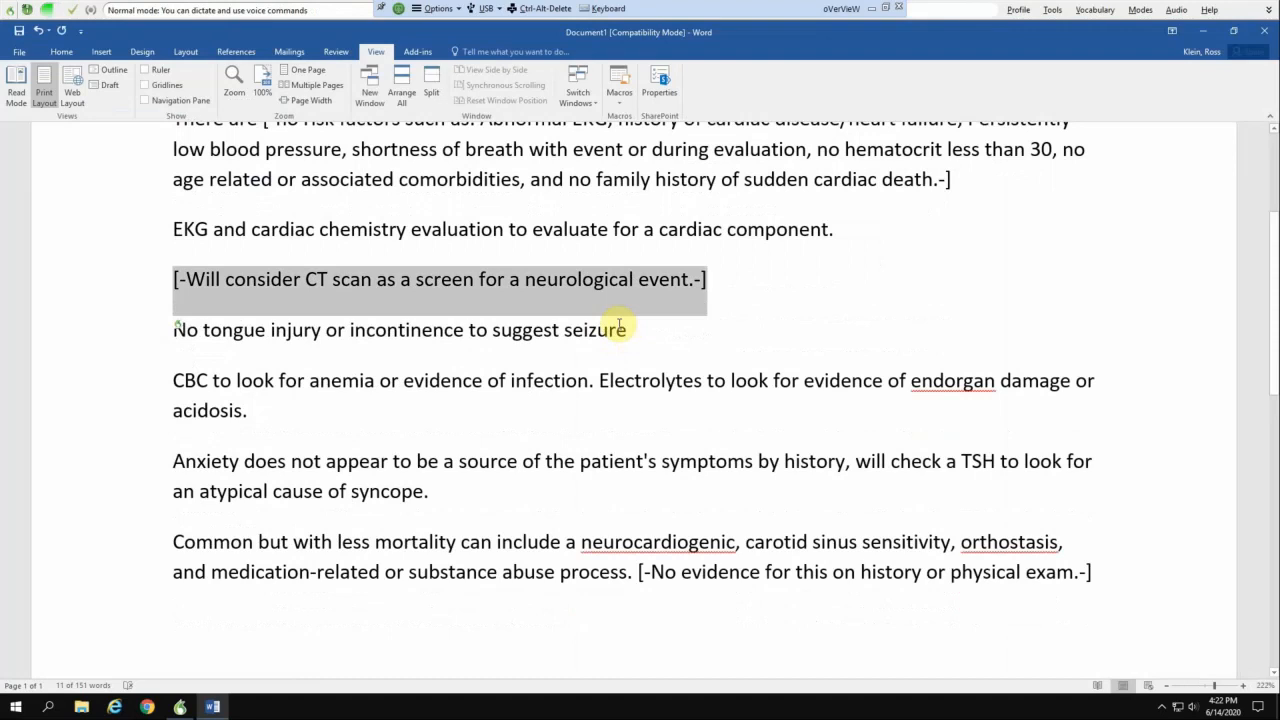
{"action": "type", "text": "Will proceed to MRI"}
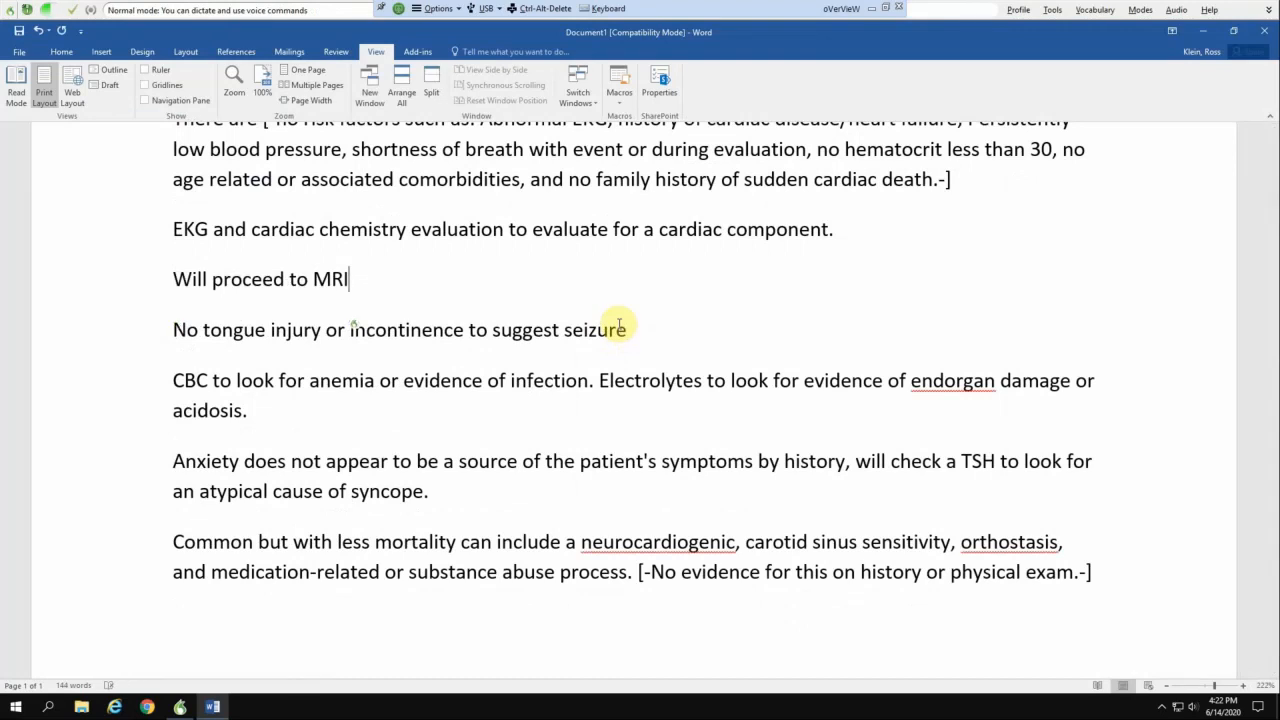
{"action": "type", "text": ", given the timing and the patient’s age"}
{"action": "key", "text": "KP_Add"}
Move to the final field about history or physical exam and accept the defaults of the remaining bracketed fields.
{"action": "key", "text": "ctrl+shift+n"}
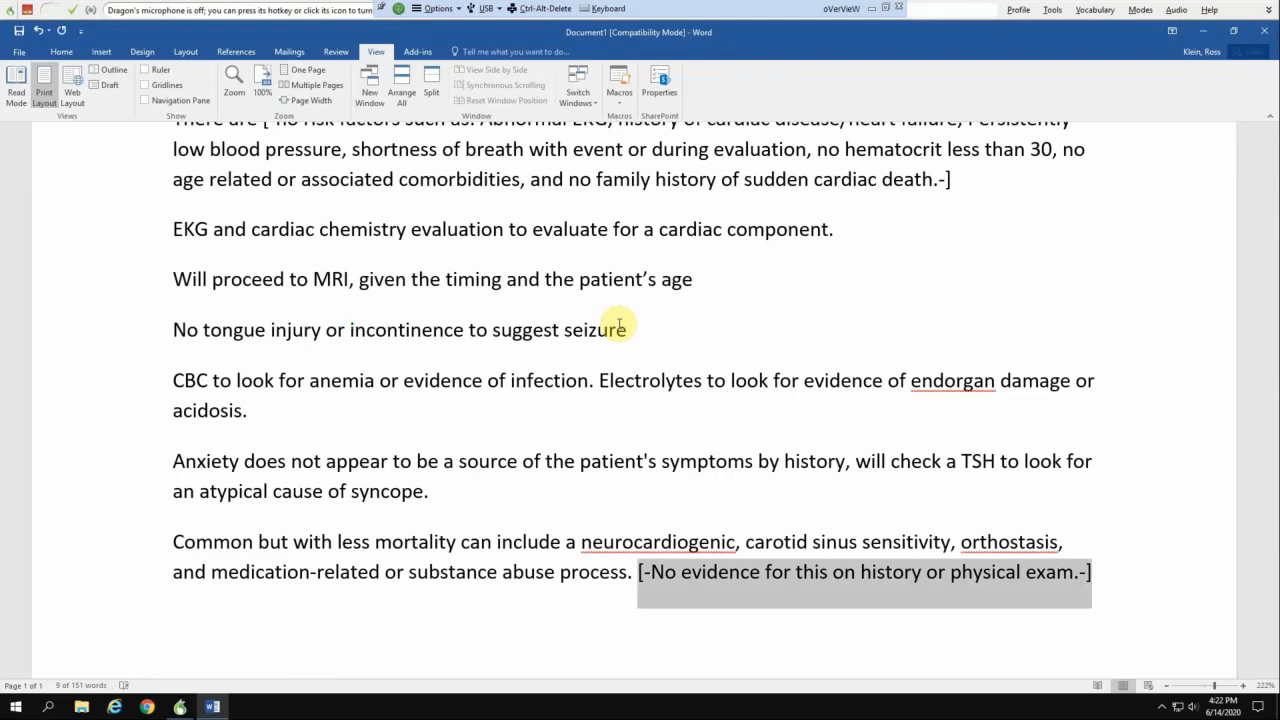
{"action": "key", "text": "ctrl+shift+a"}
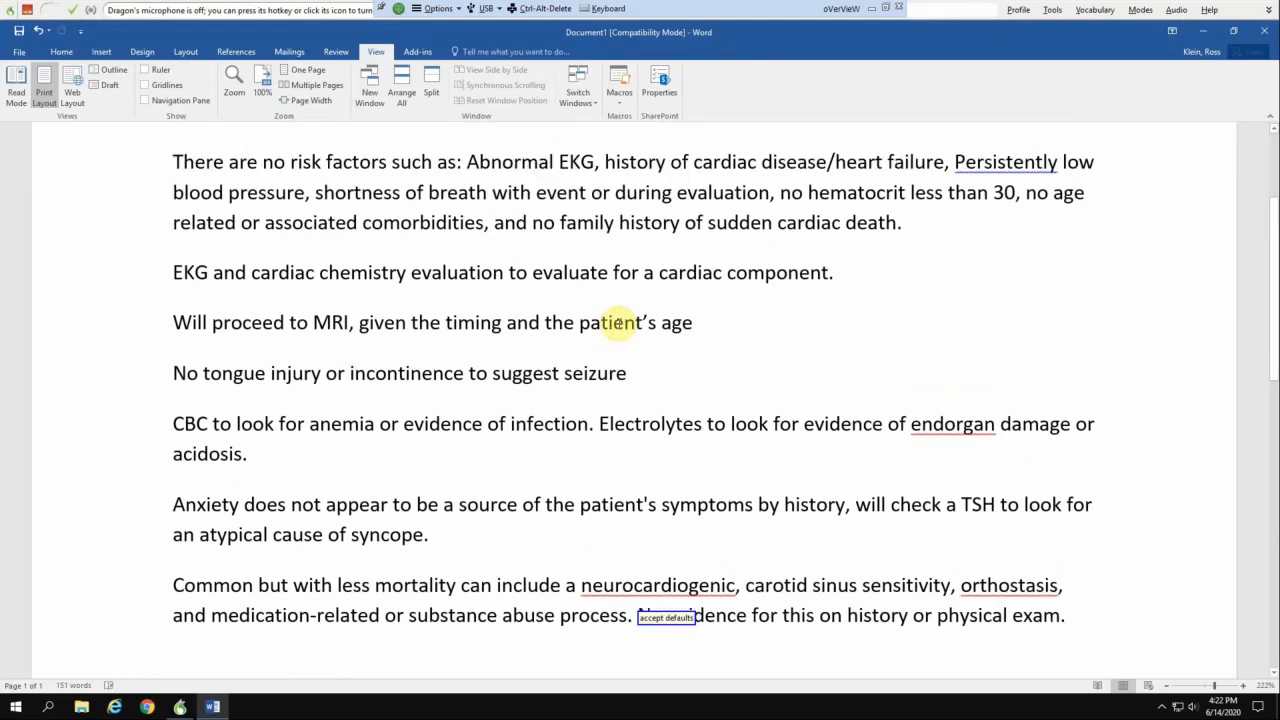